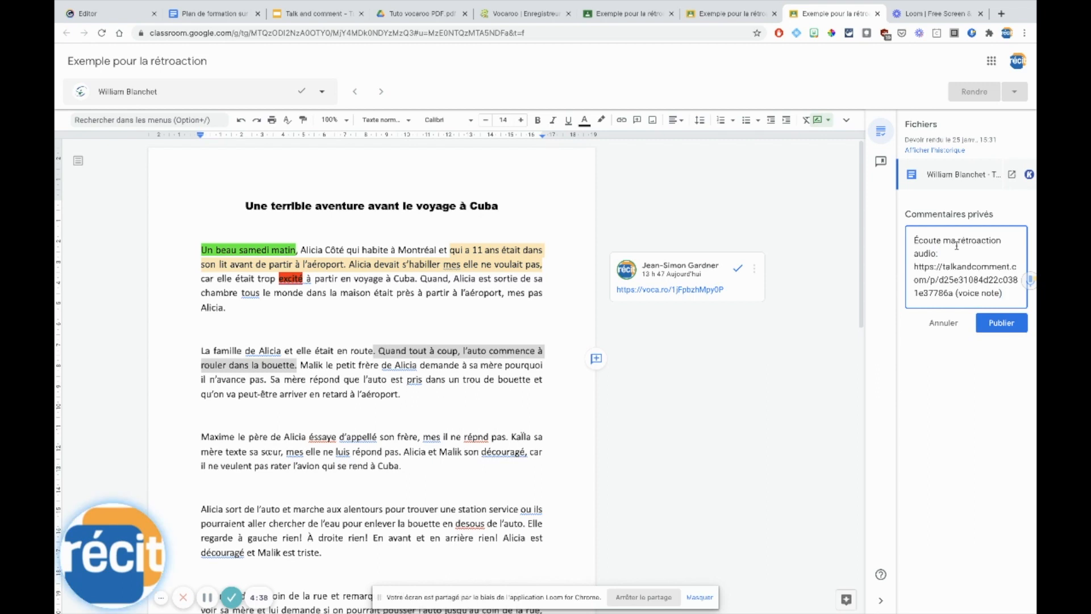
# Step: Publish the private comment containing the voice-note link and play the linked recording from the student's assignment page
pyautogui.click(1002, 324)
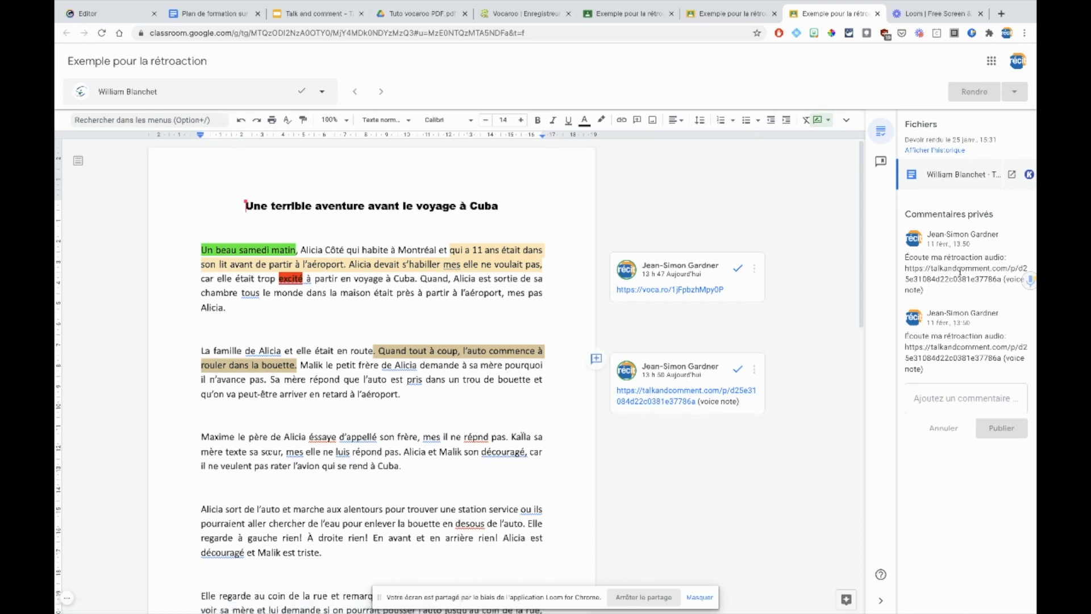
pyautogui.hotkey('ctrl', 'Right')
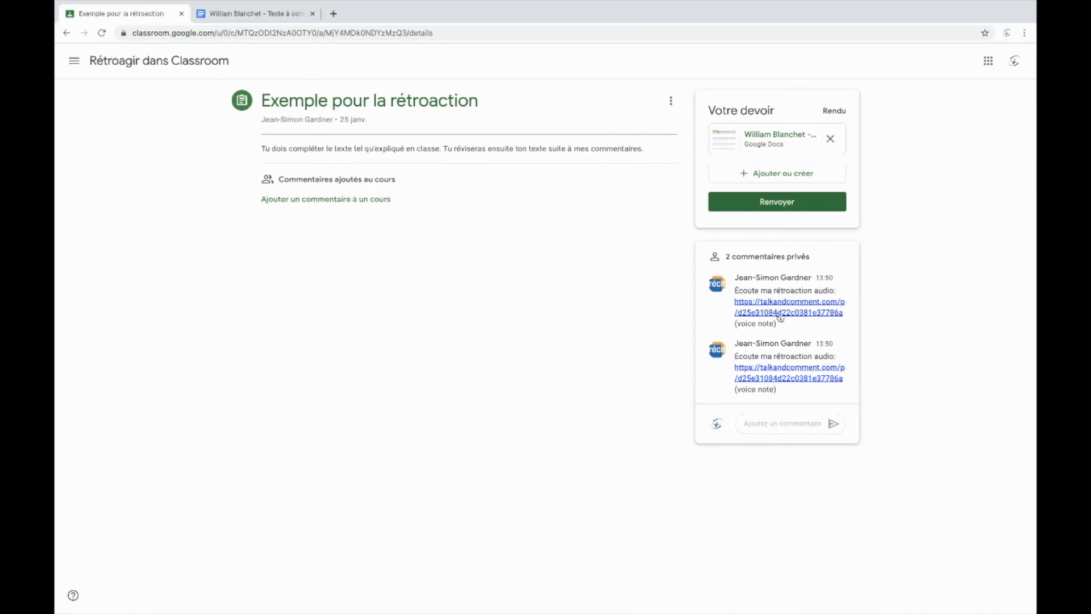
pyautogui.click(786, 313)
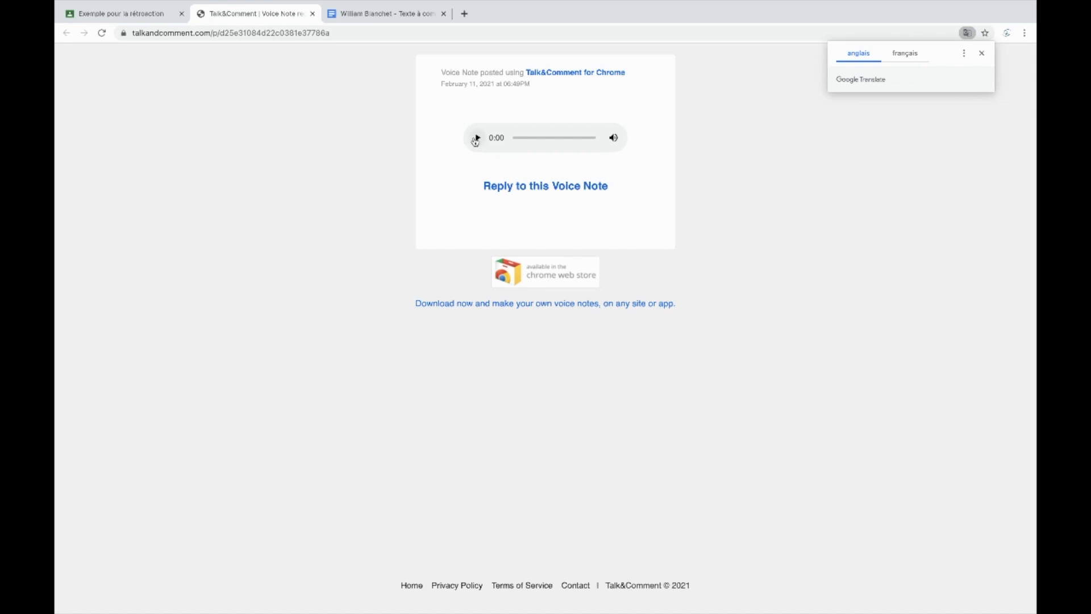
pyautogui.click(476, 138)
pyautogui.click(477, 138)
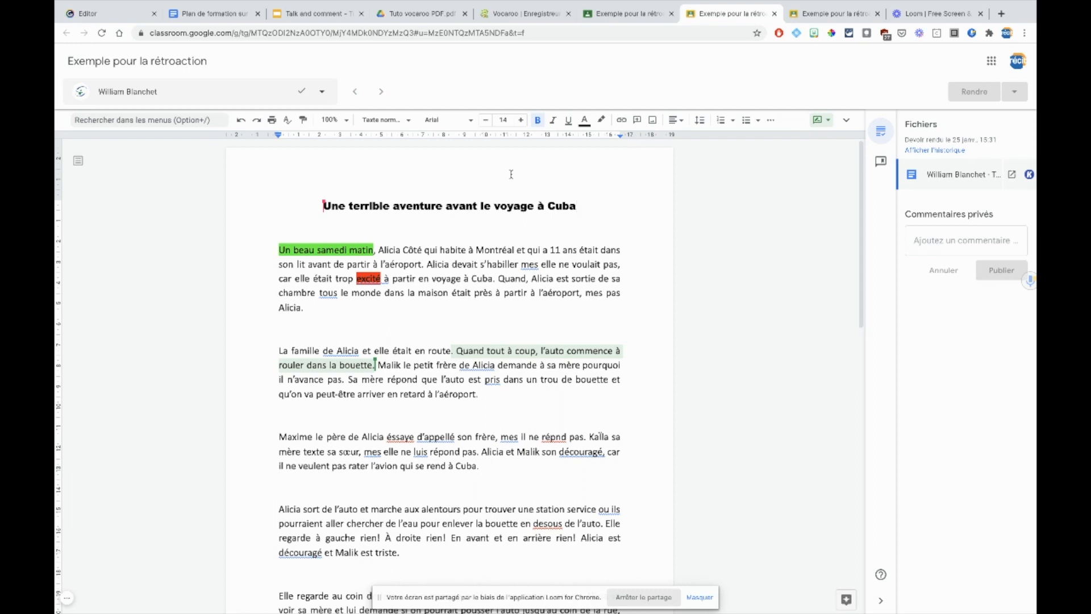
# Step: Expand the hidden menus of the student's document in the grading view and open the Kaizena add-on
pyautogui.click(596, 196)
pyautogui.click(848, 123)
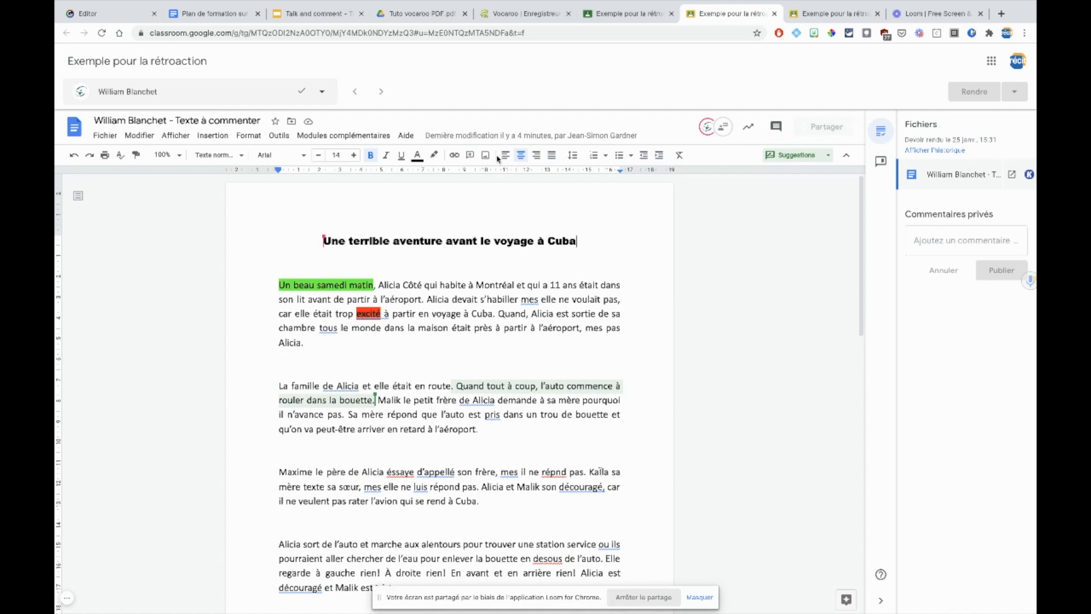
pyautogui.click(347, 136)
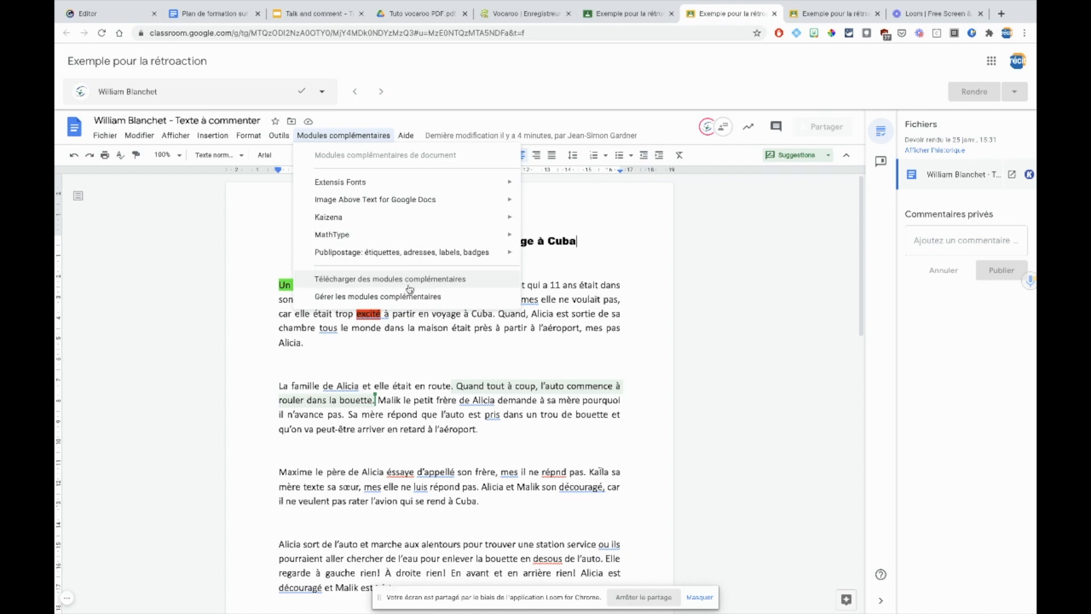
pyautogui.moveTo(390, 221)
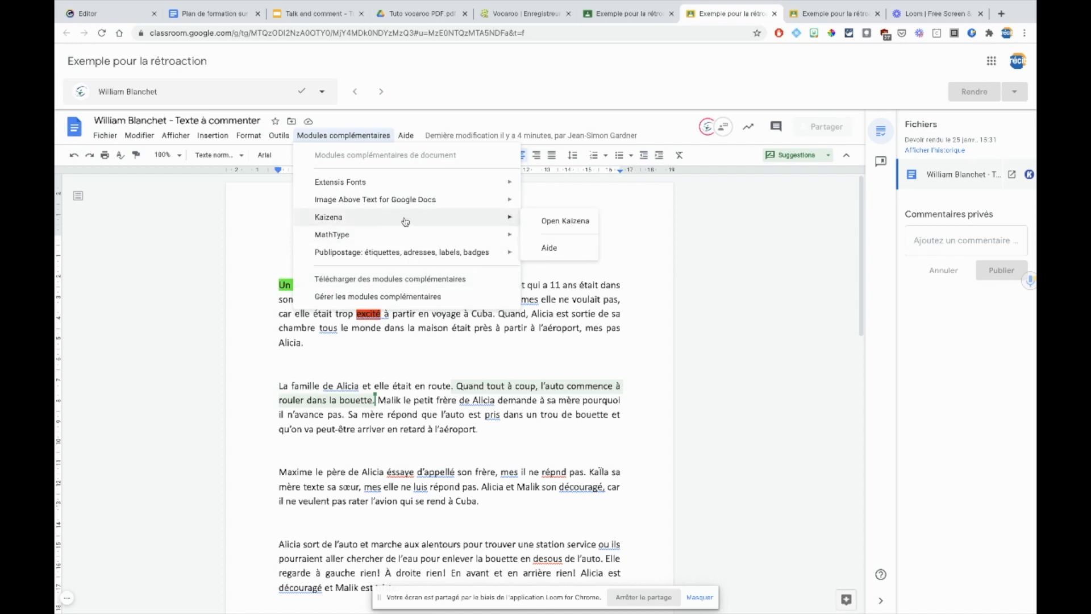
pyautogui.click(543, 221)
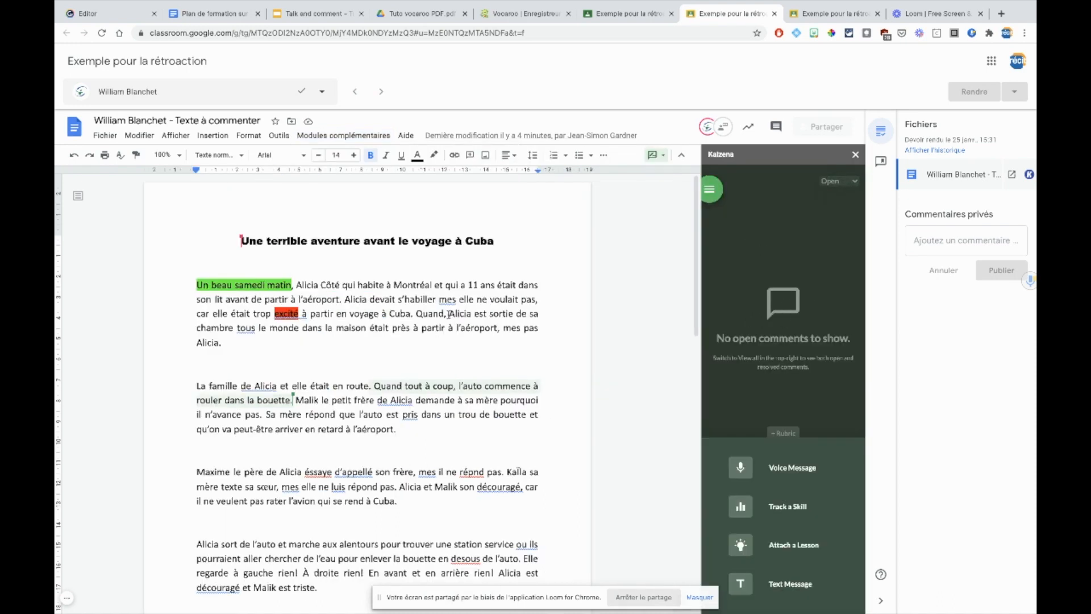
# Step: Record and post a Kaizena voice message on the passage from "Alicia est sortie de sa chambre" to the end of the first paragraph
pyautogui.moveTo(449, 314); pyautogui.dragTo(498, 342)
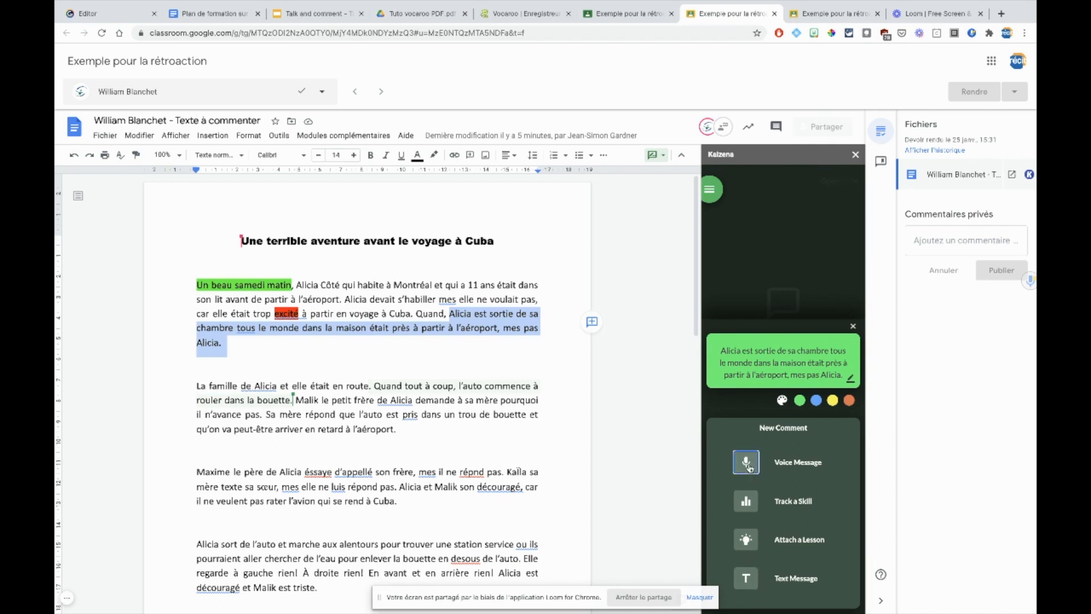
pyautogui.click(748, 465)
pyautogui.click(274, 94)
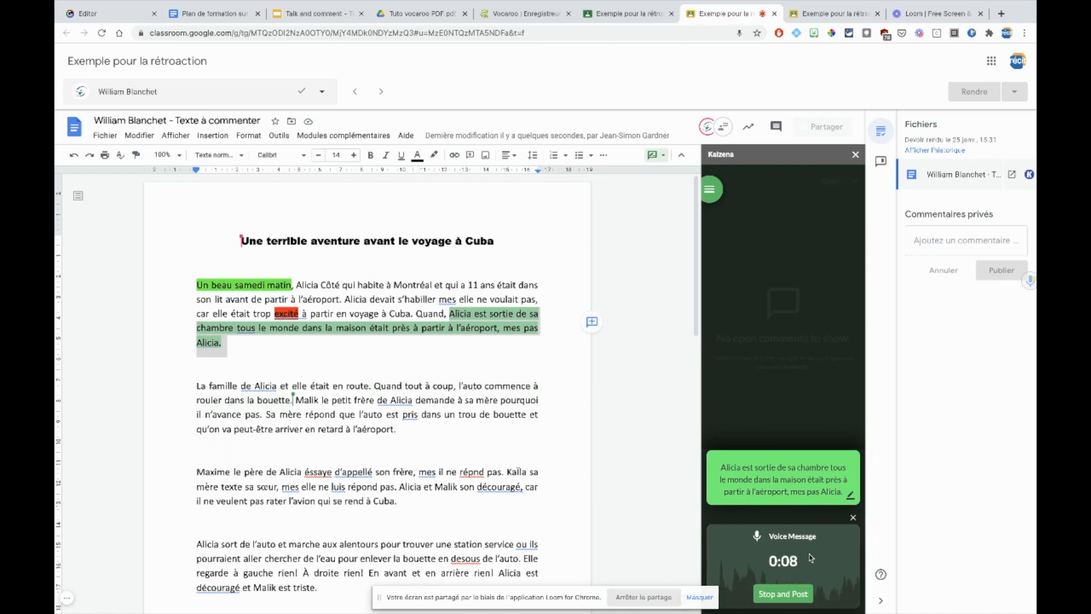
pyautogui.click(790, 595)
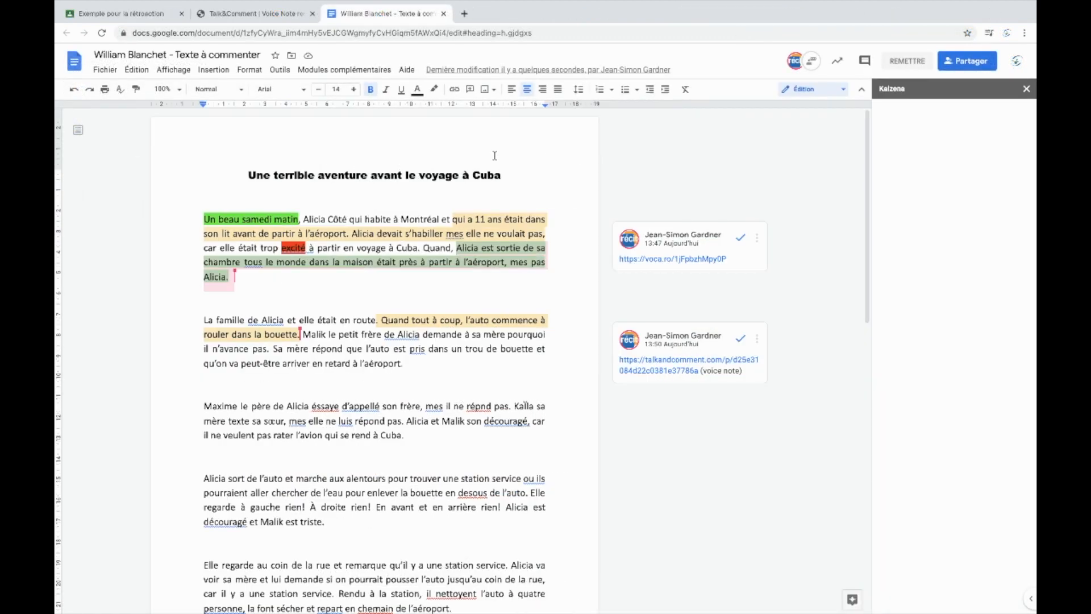
# Step: Open the Kaizena add-on in the document from the student's account
pyautogui.click(321, 73)
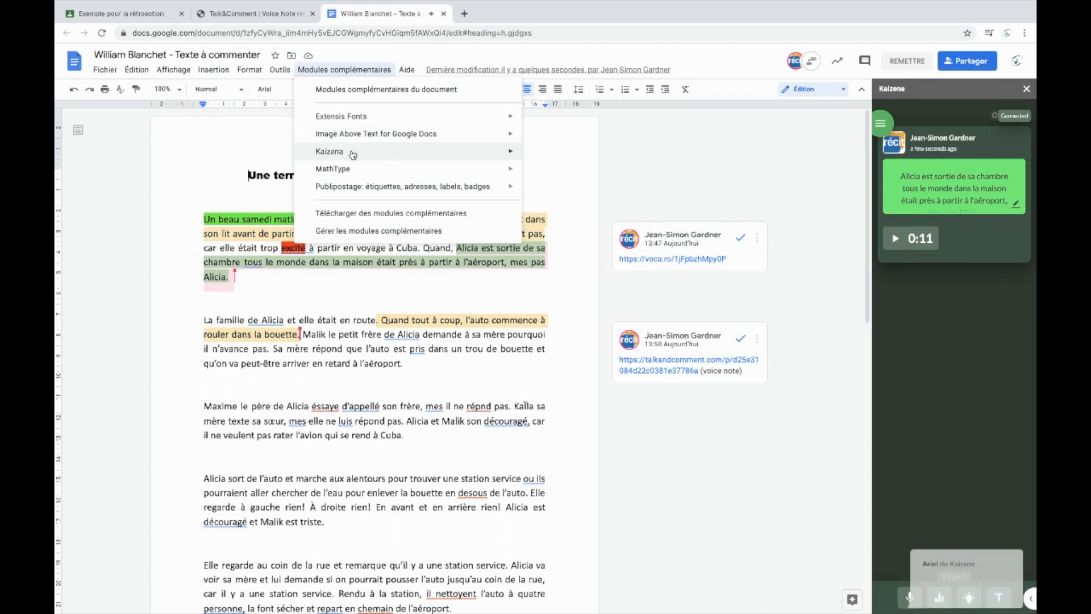
pyautogui.moveTo(479, 153)
pyautogui.click(552, 158)
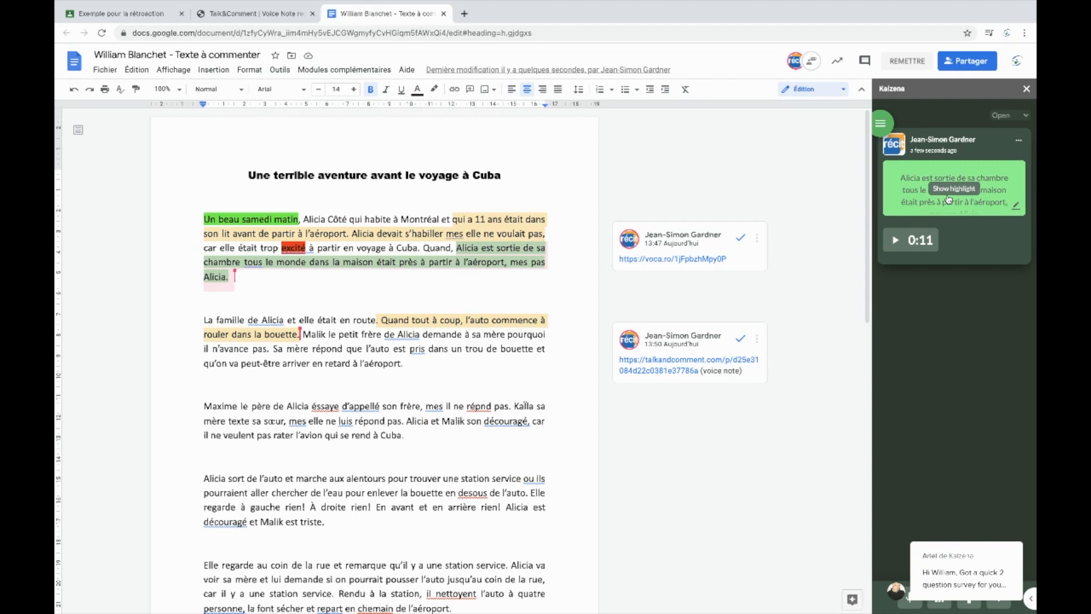
# Step: Open the teacher's voice comment thread on the green passage and record a voice reply as the student
pyautogui.click(950, 199)
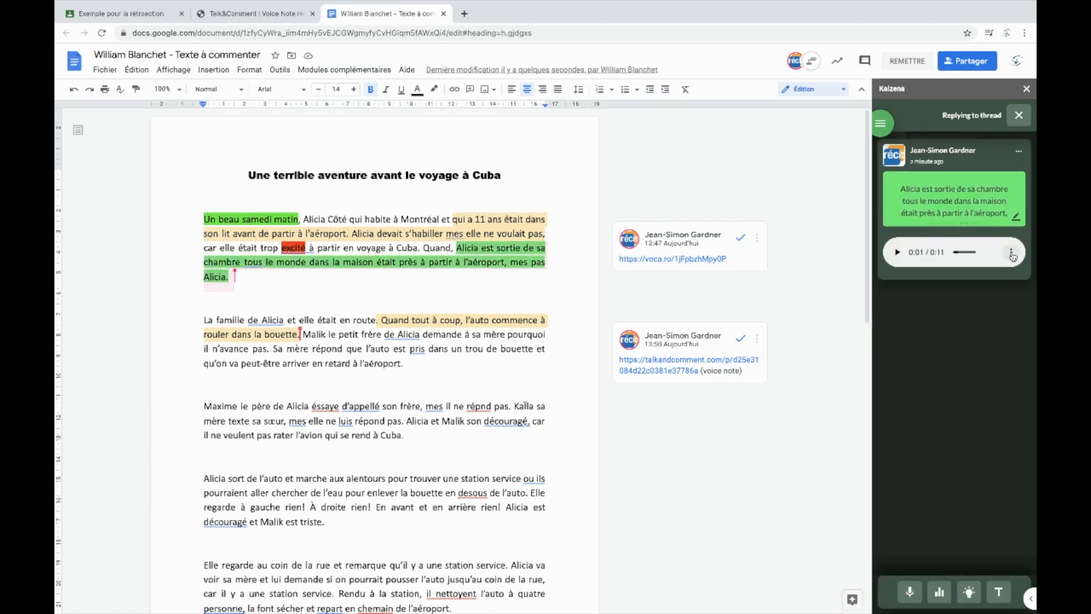
pyautogui.click(1012, 255)
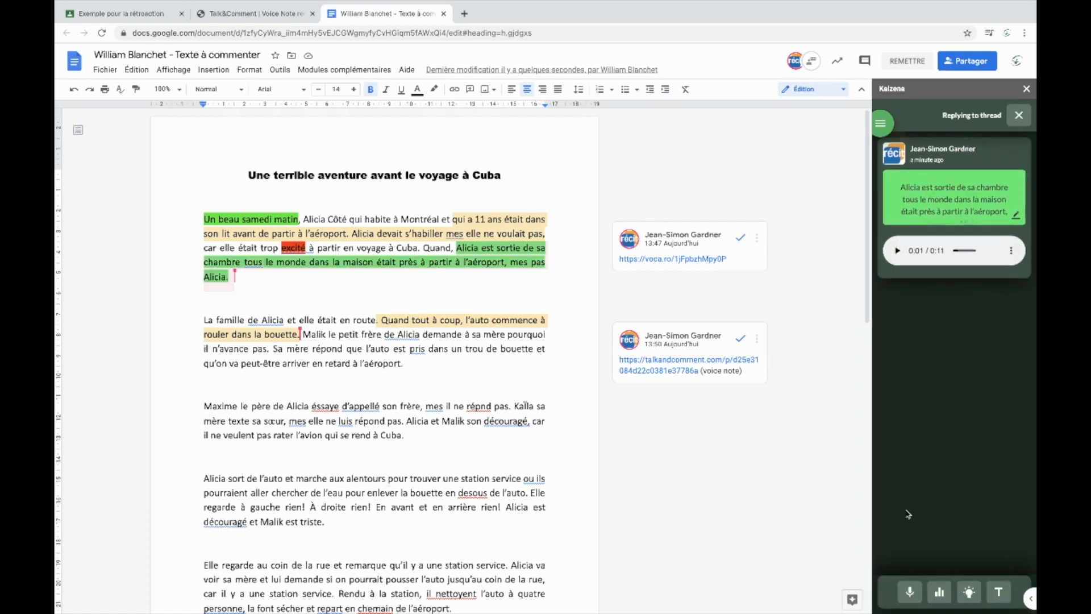
pyautogui.click(911, 594)
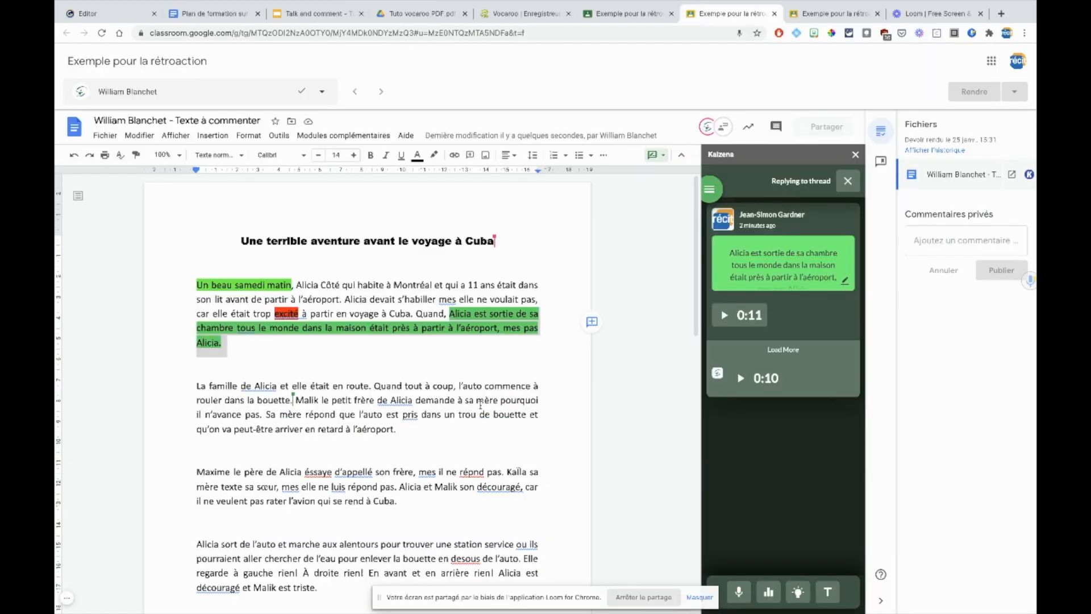
# Step: In the teacher's view, highlight "l'auto commence à rouler dans la bouette. Malik le petit frère de Alicia demande à sa mère" in orange and add a voice comment
pyautogui.moveTo(459, 385); pyautogui.dragTo(493, 406)
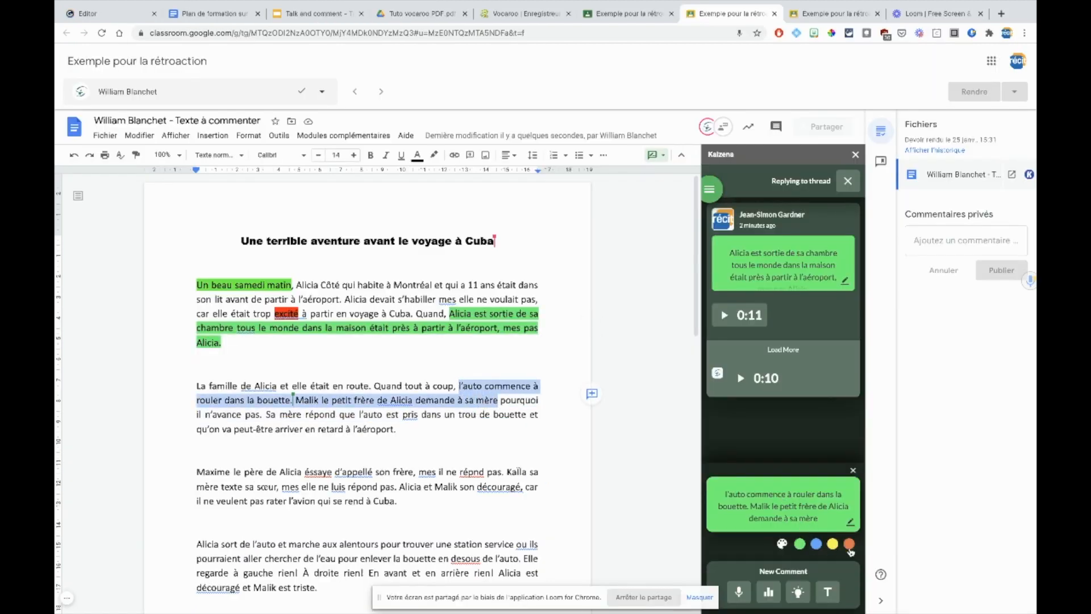
pyautogui.click(849, 545)
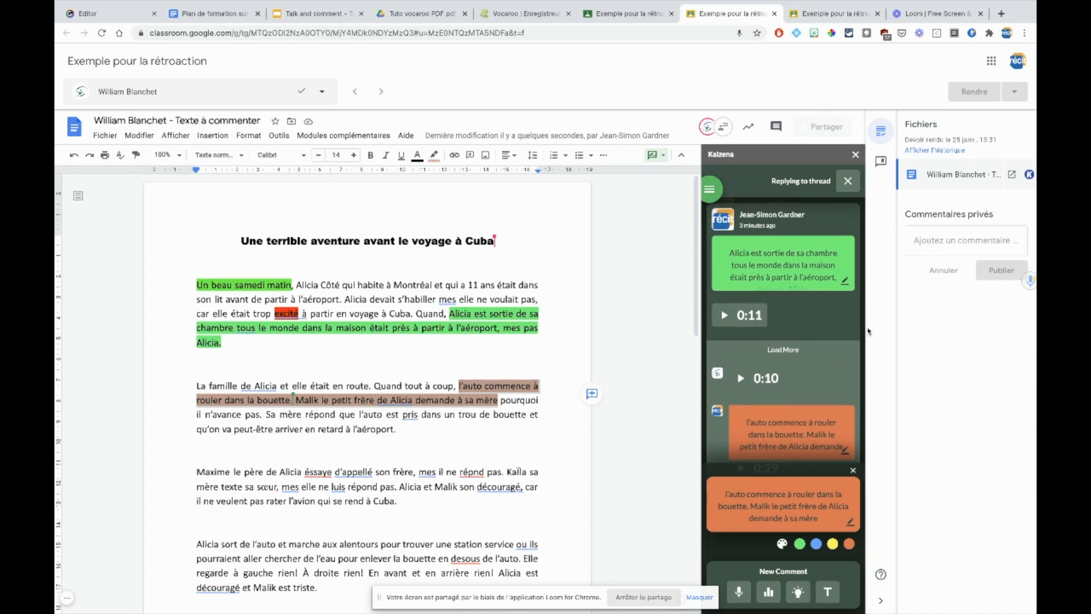
pyautogui.scroll(-1, 806, 437)
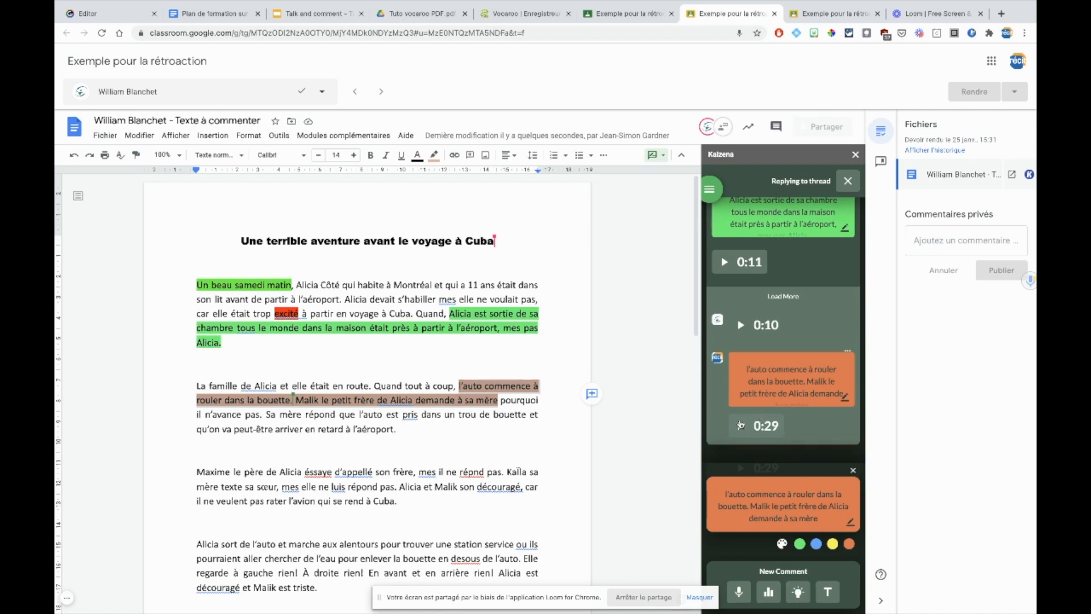
pyautogui.scroll(1, 740, 426)
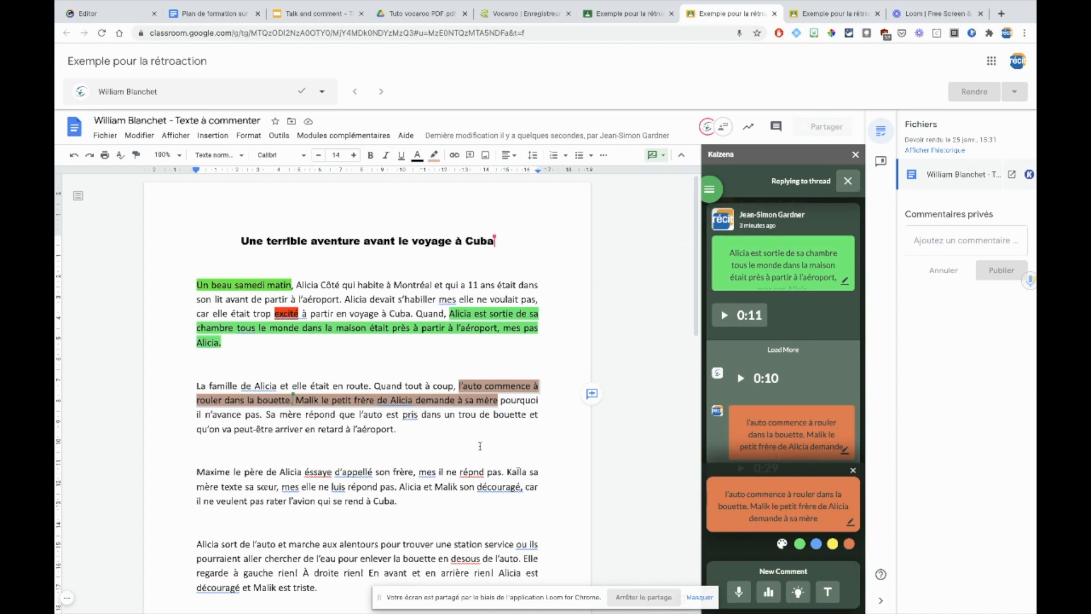
pyautogui.scroll(-2, 481, 446)
pyautogui.scroll(-1, 480, 446)
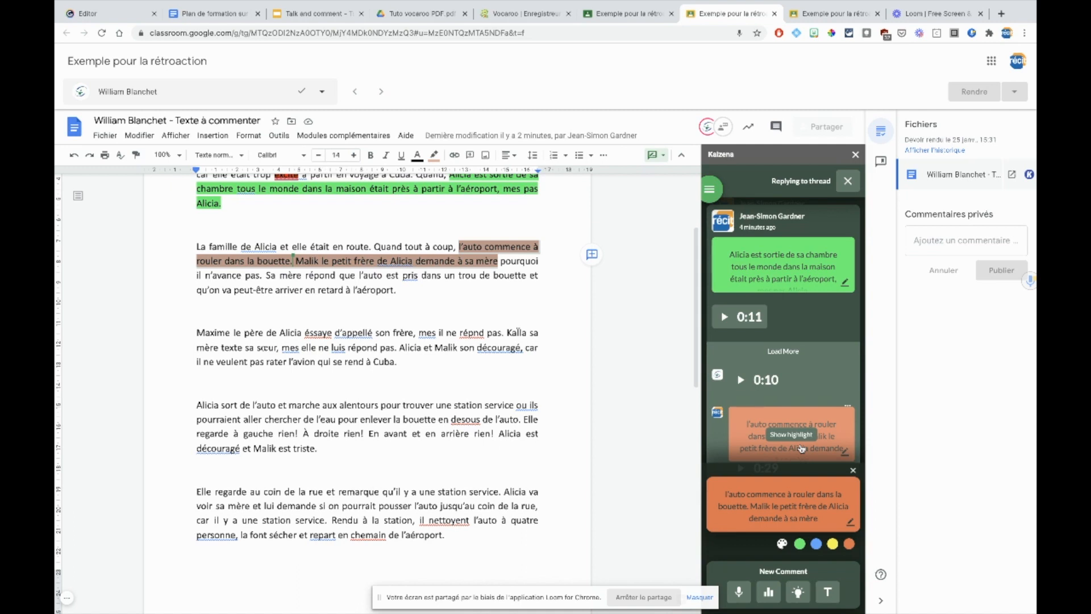
pyautogui.scroll(-2, 485, 389)
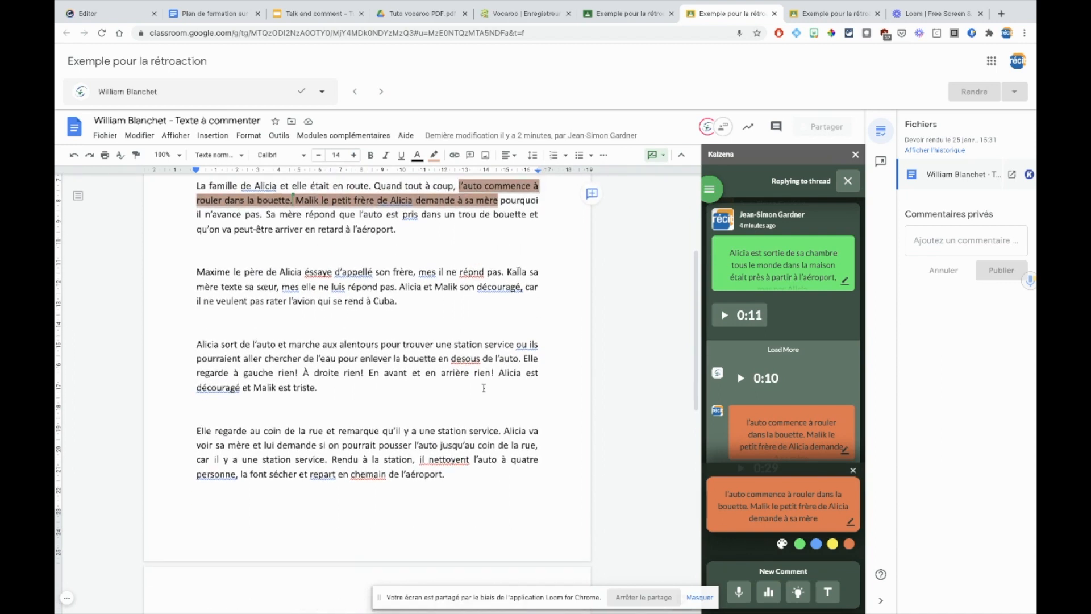
# Step: Open the Lessons page of the Kaizena dashboard, logging in with the teacher's Google account
pyautogui.click(726, 189)
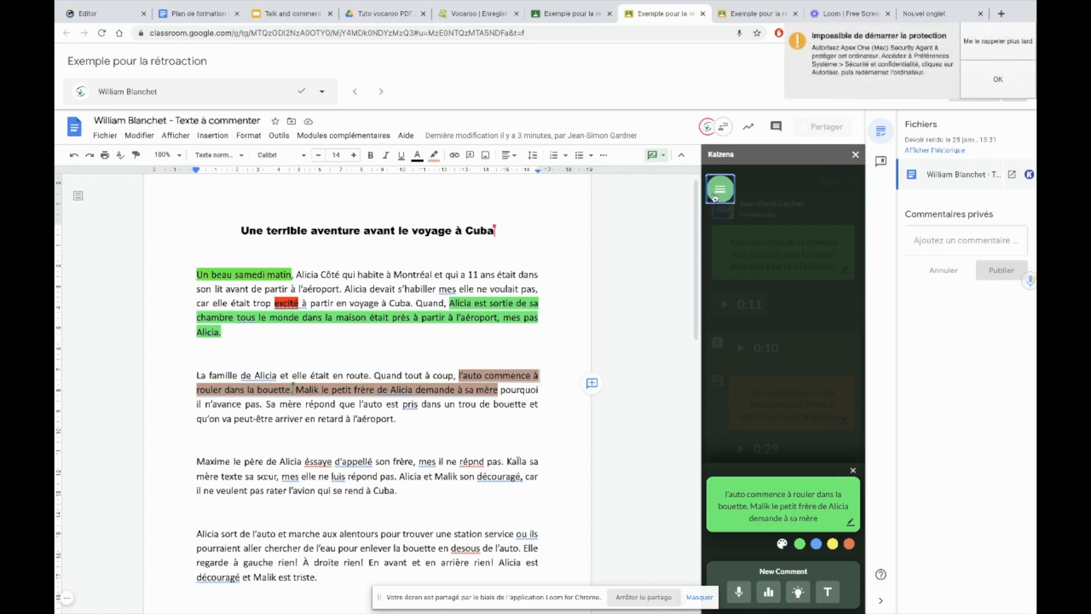
pyautogui.click(715, 197)
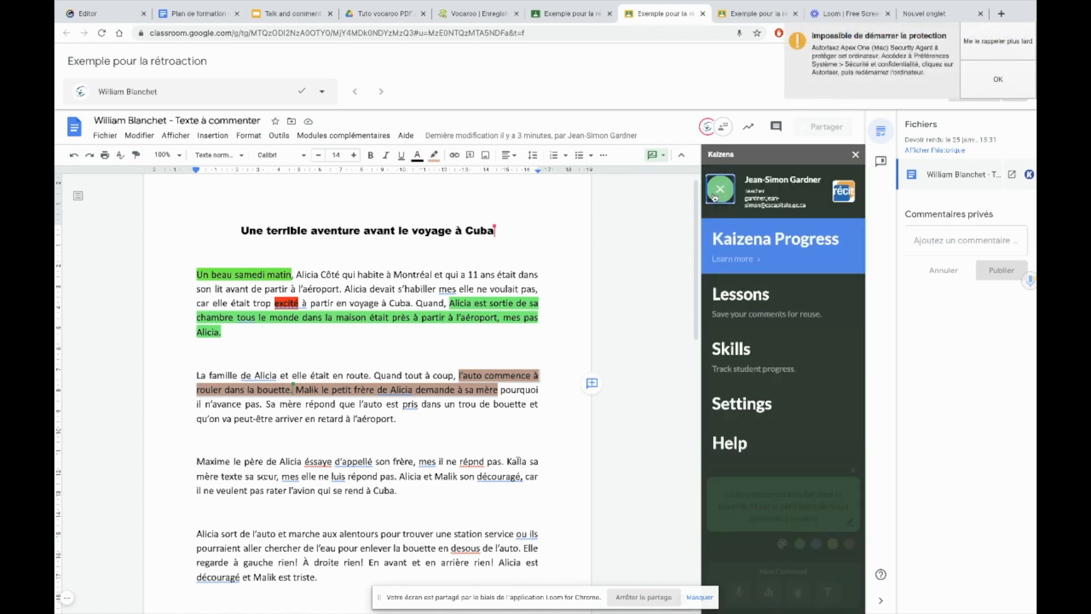
pyautogui.click(742, 306)
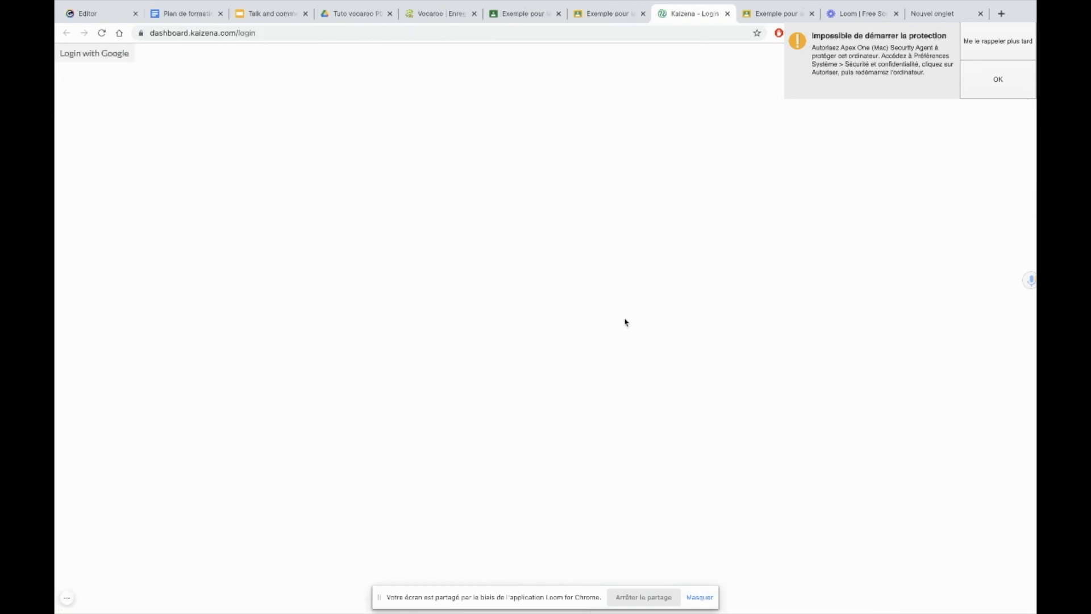
pyautogui.click(80, 60)
pyautogui.click(504, 326)
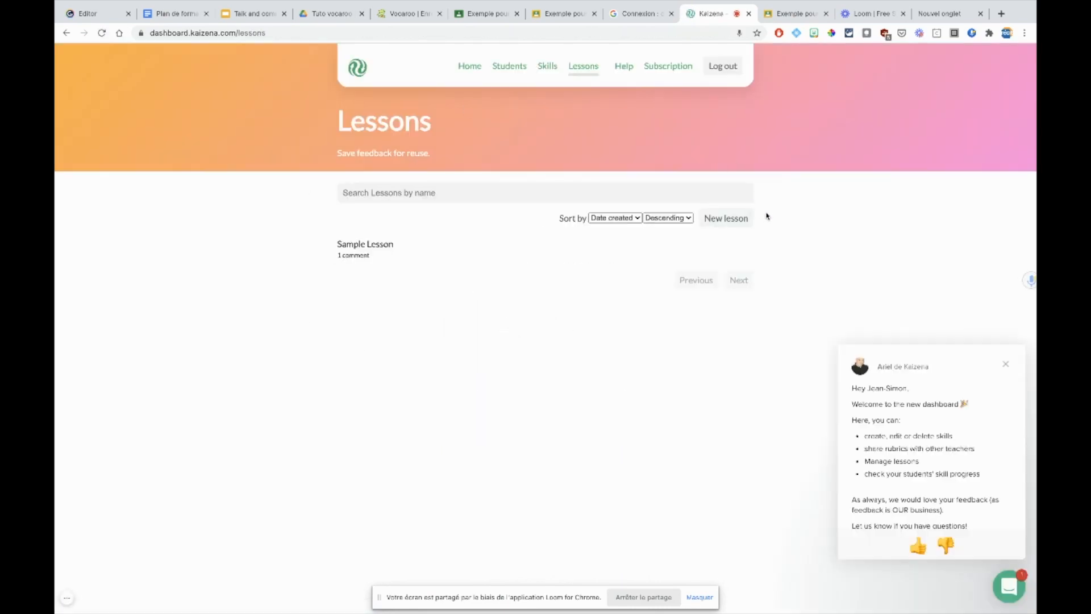
# Step: Create a new Kaizena lesson named "Structure"
pyautogui.click(732, 222)
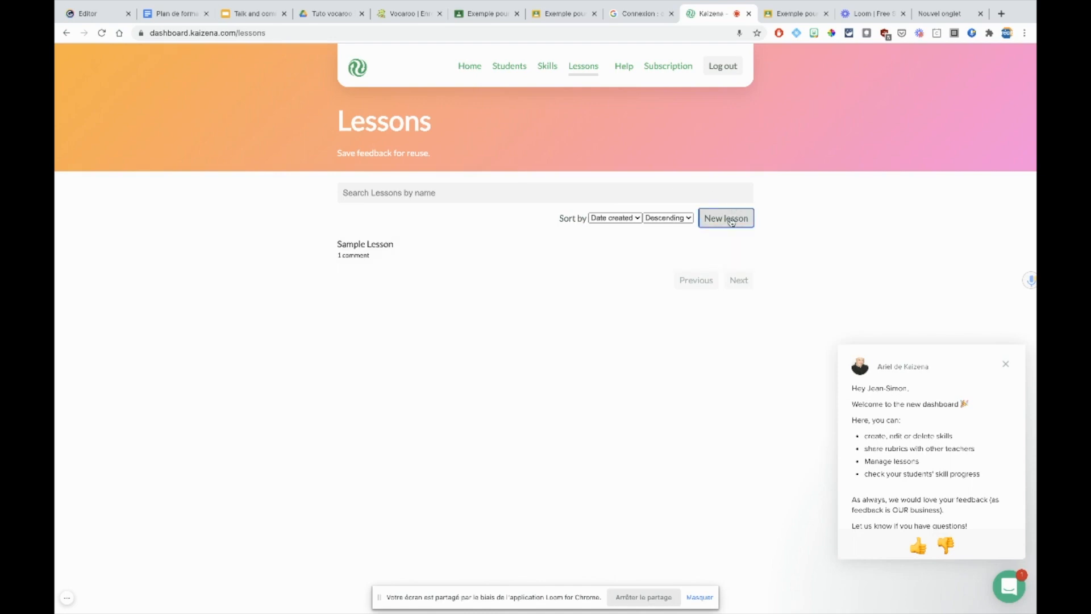
pyautogui.click(543, 326)
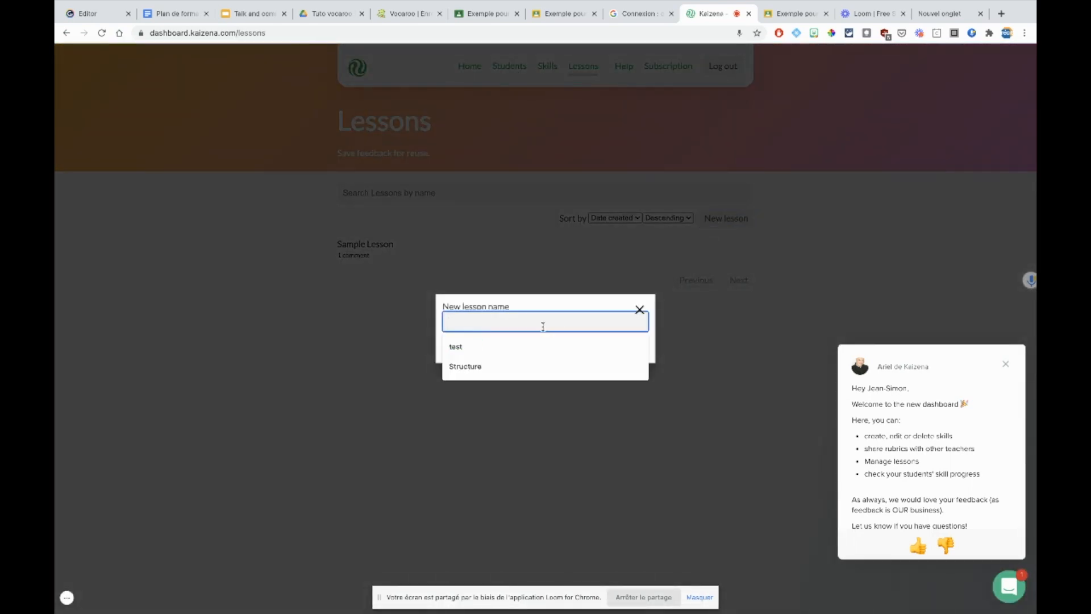
pyautogui.write('Structure')
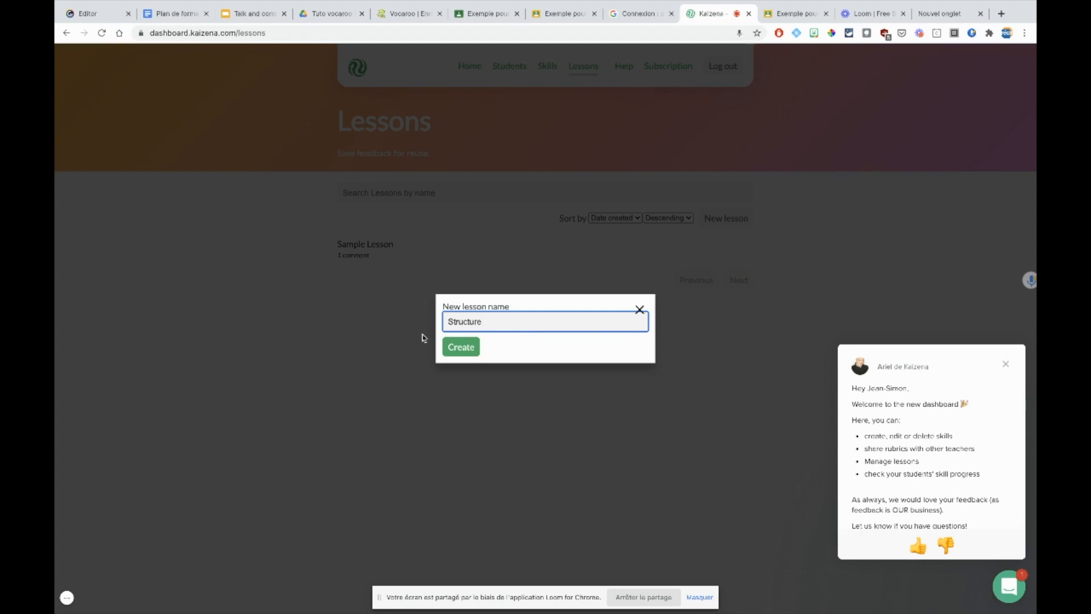
pyautogui.click(461, 346)
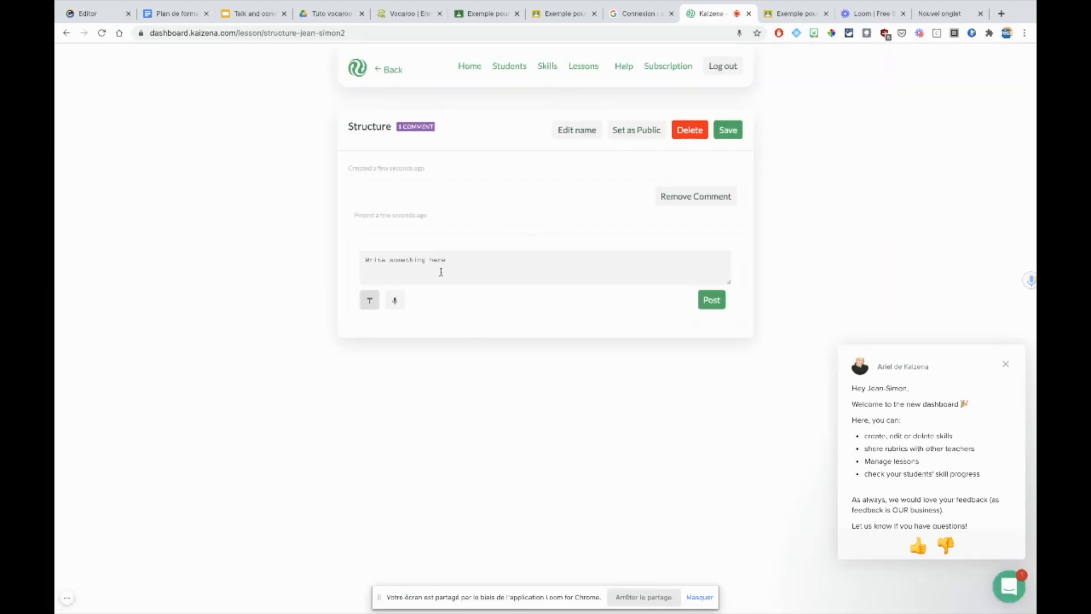
# Step: Record and post a voice comment of about 3 seconds in the Structure lesson, and remove its empty first comment
pyautogui.click(400, 307)
pyautogui.click(567, 271)
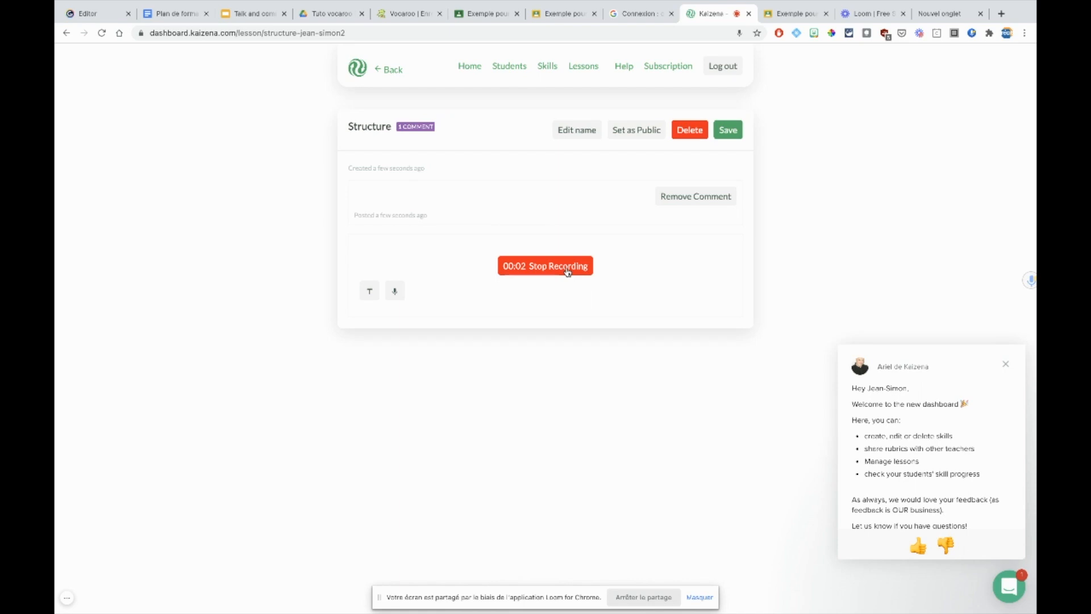
pyautogui.click(567, 271)
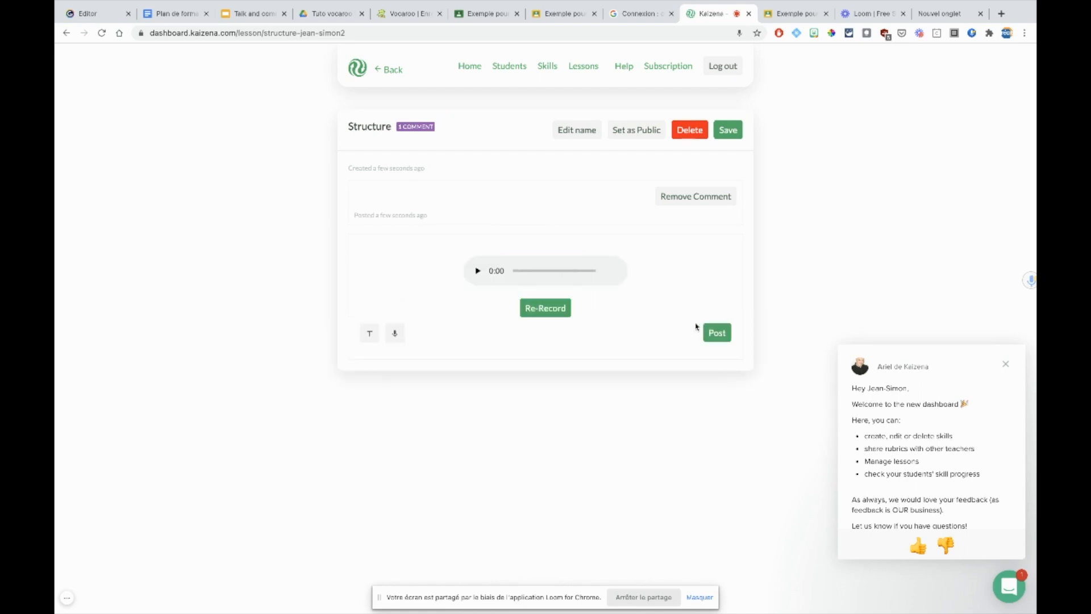
pyautogui.click(712, 336)
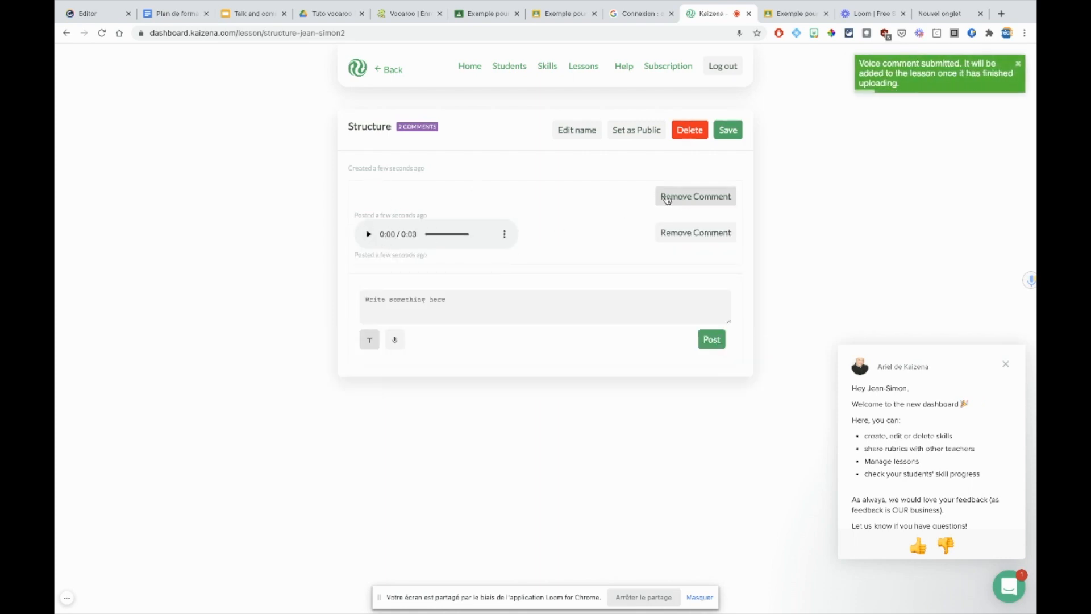
pyautogui.click(726, 196)
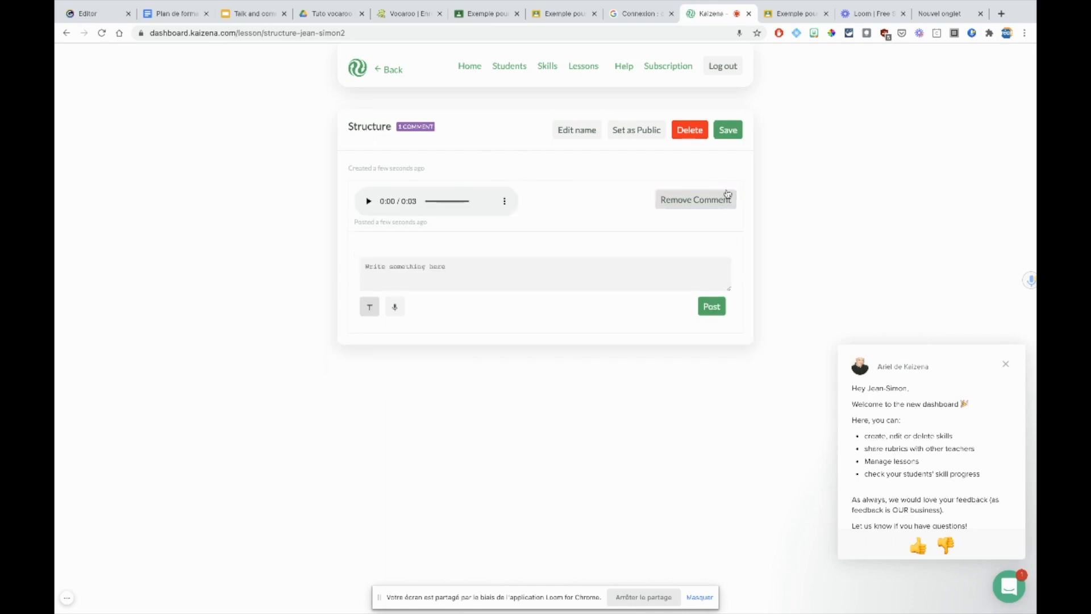
# Step: Save the Structure lesson and return to the student's document in Classroom
pyautogui.click(734, 132)
pyautogui.click(565, 13)
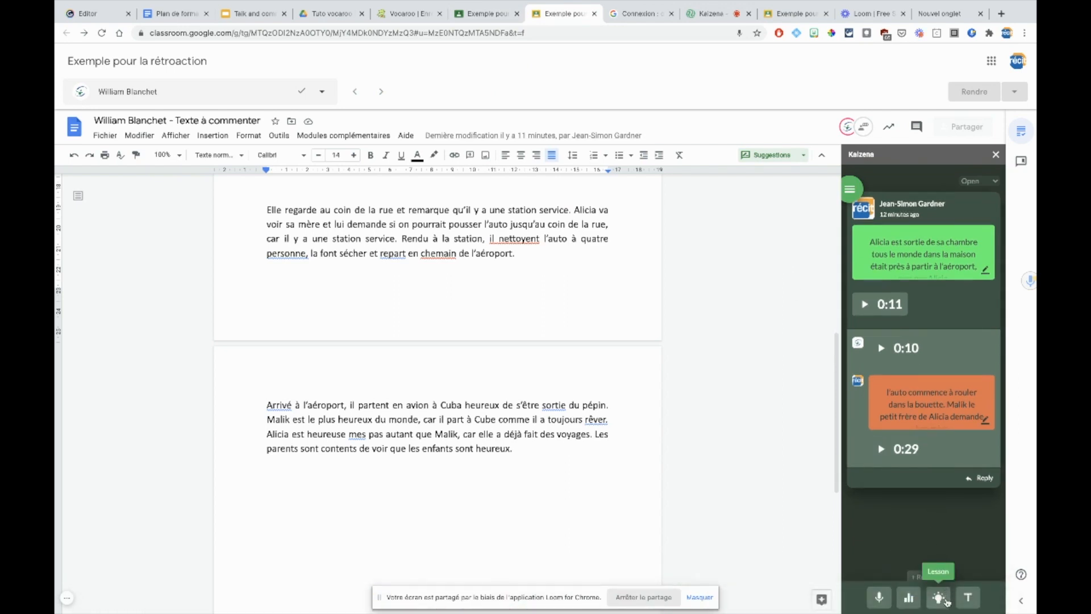
# Step: Preview the Structure lesson's voice comment in Kaizena, play it, and post the lesson to the student's document
pyautogui.click(941, 597)
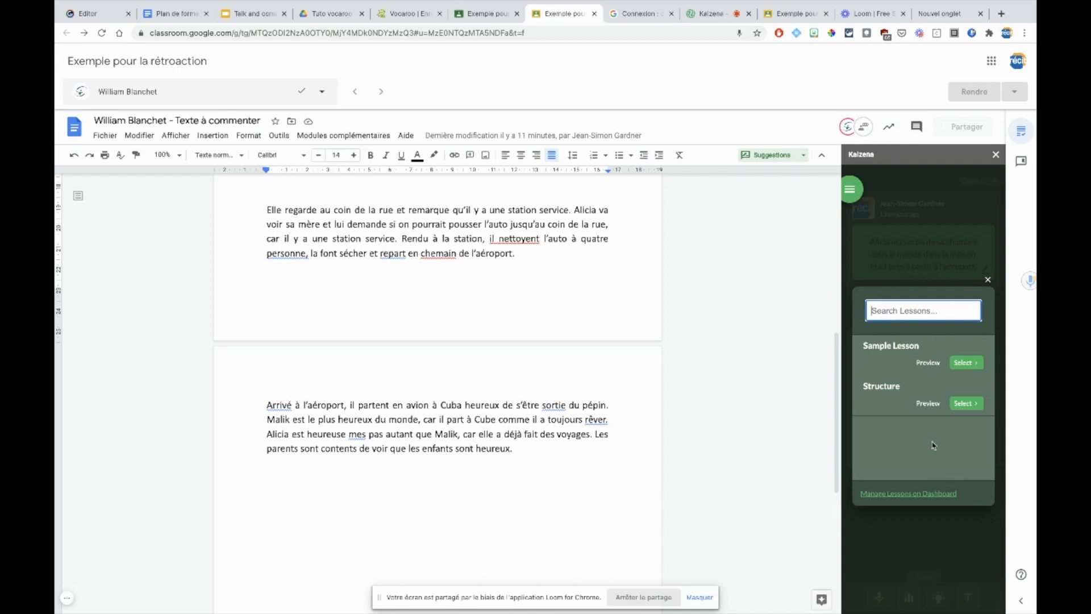
pyautogui.click(921, 404)
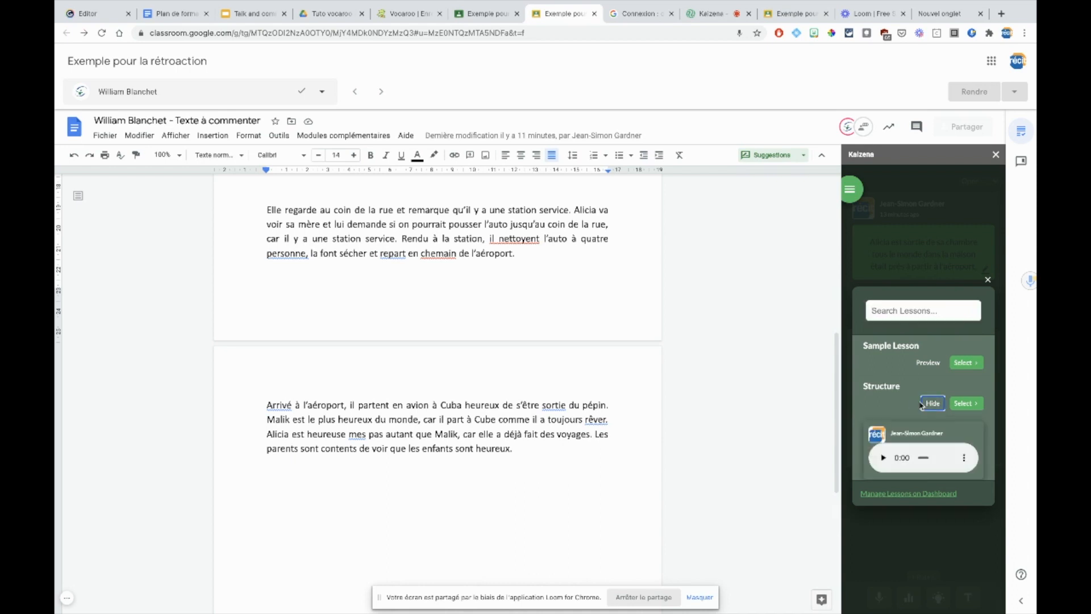
pyautogui.click(883, 459)
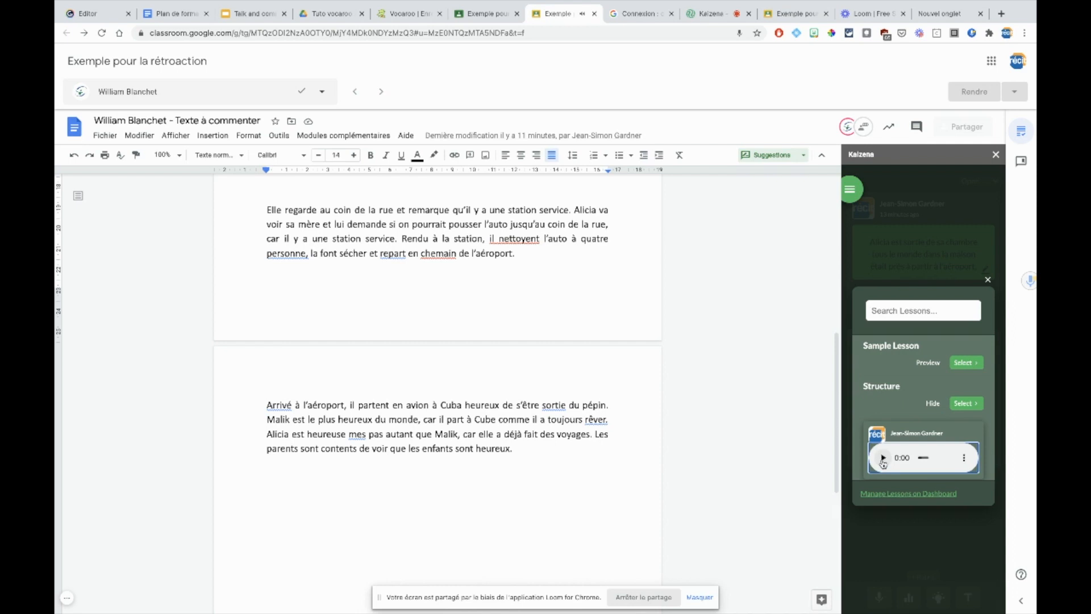
pyautogui.click(963, 404)
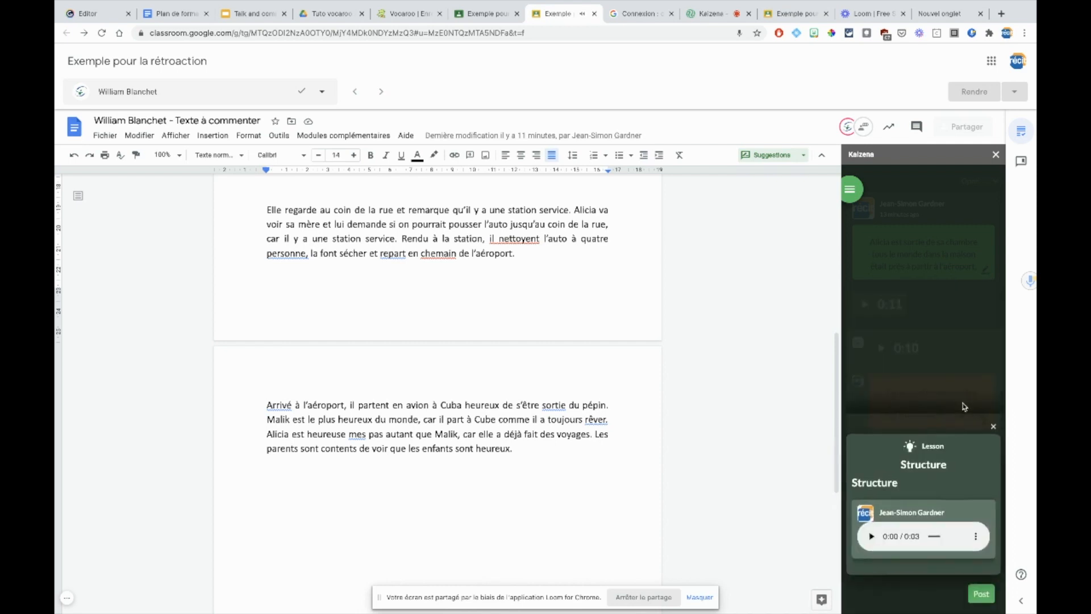
pyautogui.click(976, 595)
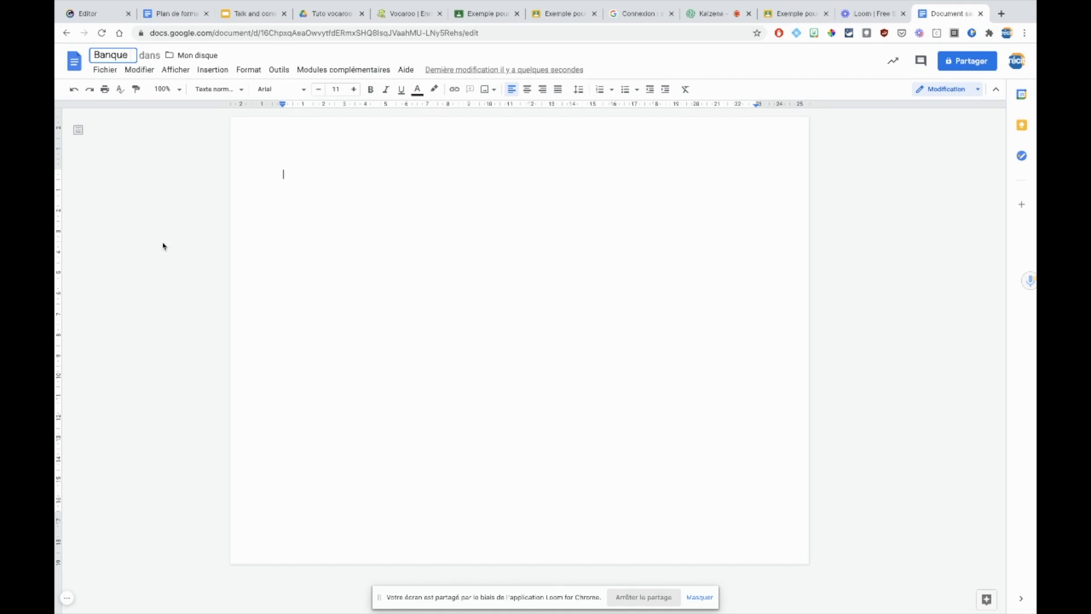
# Step: Title the new document "Banque de commentaires" and add a two-column table with a wider first column
pyautogui.write('de commentai')
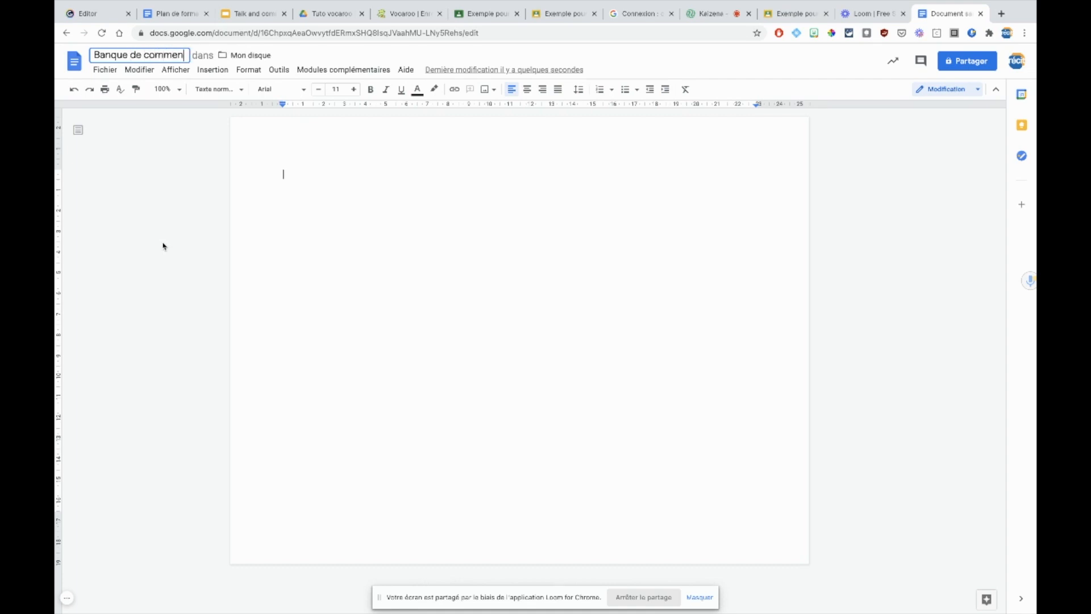
pyautogui.write('res')
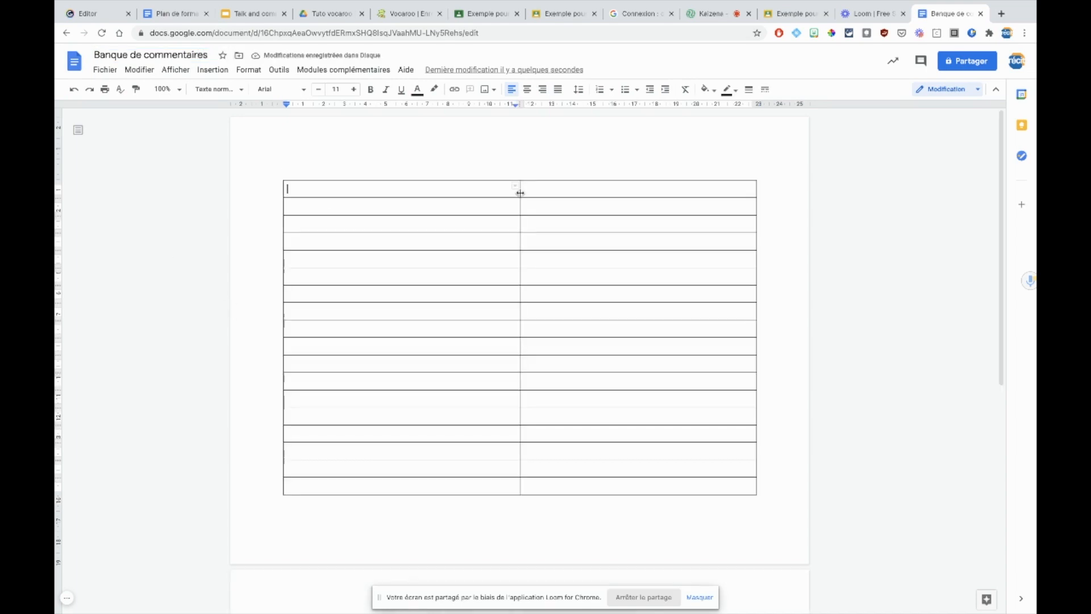
pyautogui.moveTo(520, 192); pyautogui.dragTo(556, 187)
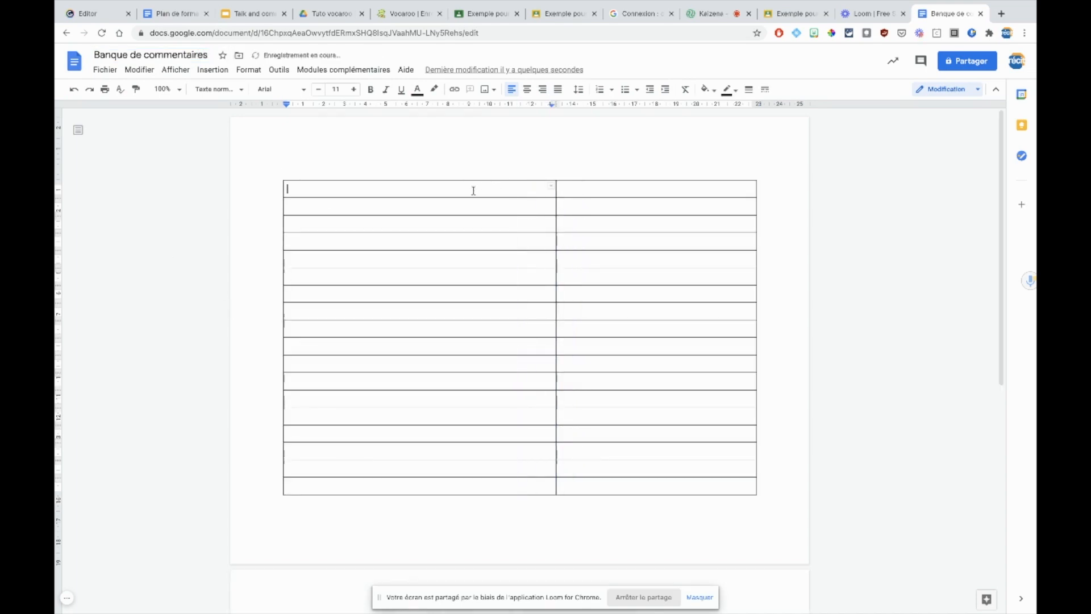
# Step: Enter the table headings "Contenu" and "Lien", with "Structure de phrase" as the first entry under Contenu, and dismiss the security notification
pyautogui.write('Contenu')
pyautogui.click(591, 183)
pyautogui.write('Lien')
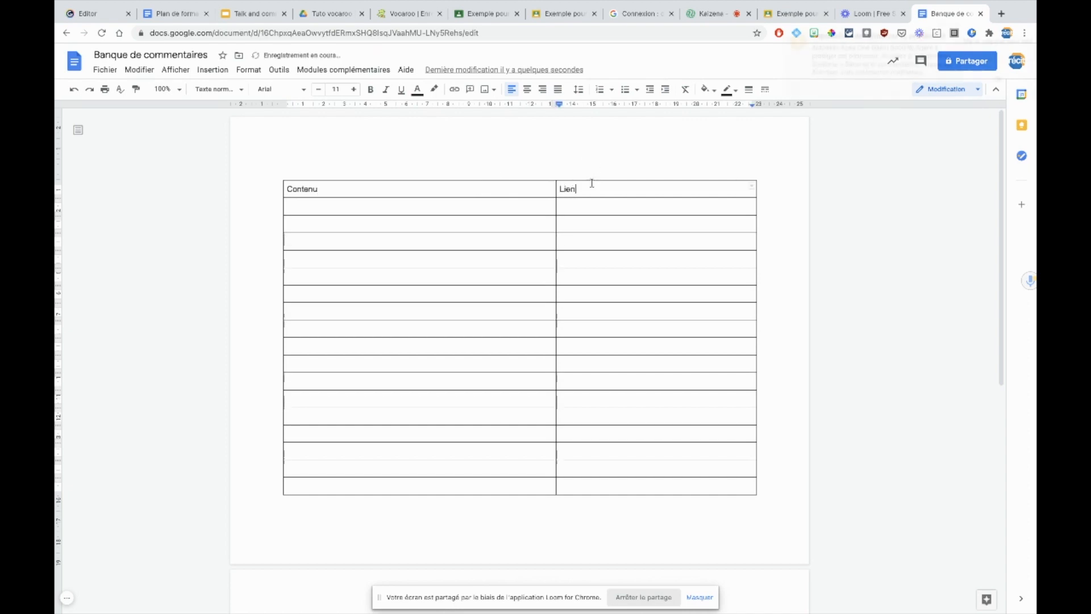
pyautogui.click(420, 209)
pyautogui.write('S')
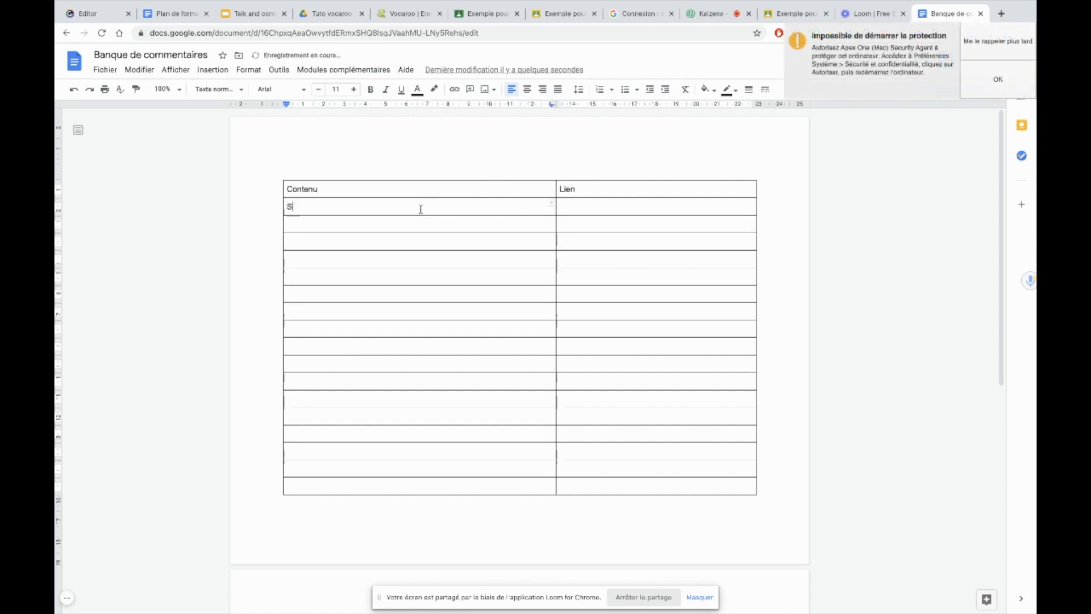
pyautogui.write('tructure de phrase')
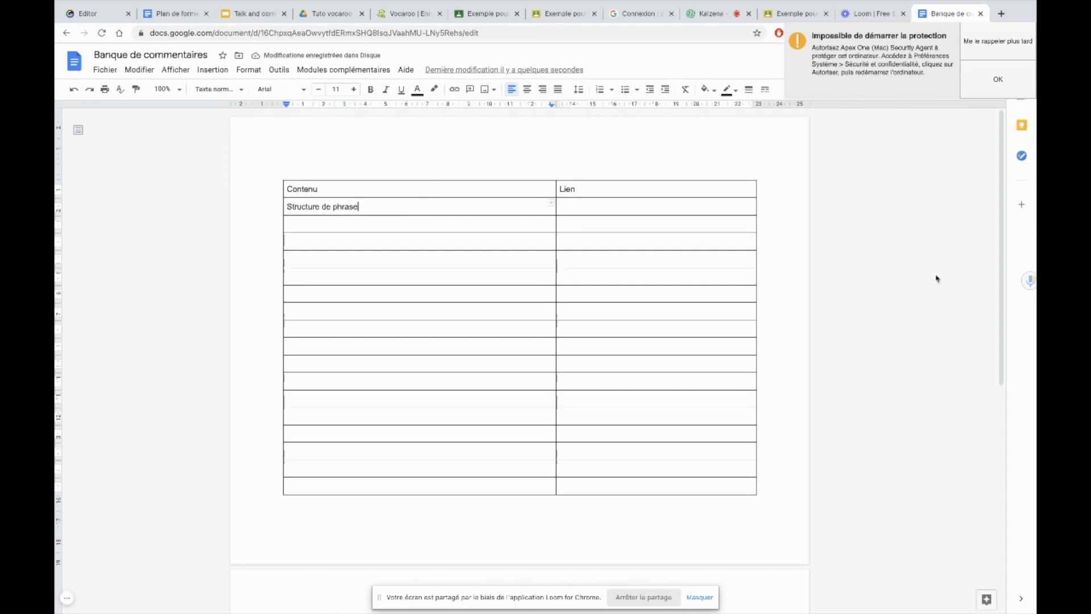
pyautogui.click(989, 82)
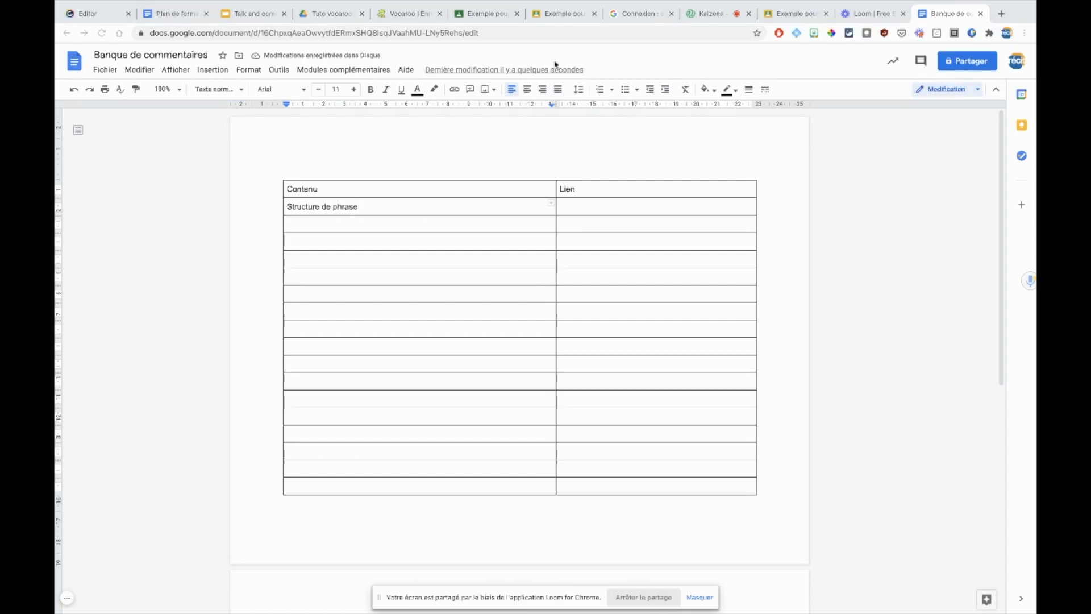
# Step: Copy the recording's link from Vocaroo and paste it as a clickable link in the Lien cell beside "Structure de phrase"
pyautogui.click(419, 17)
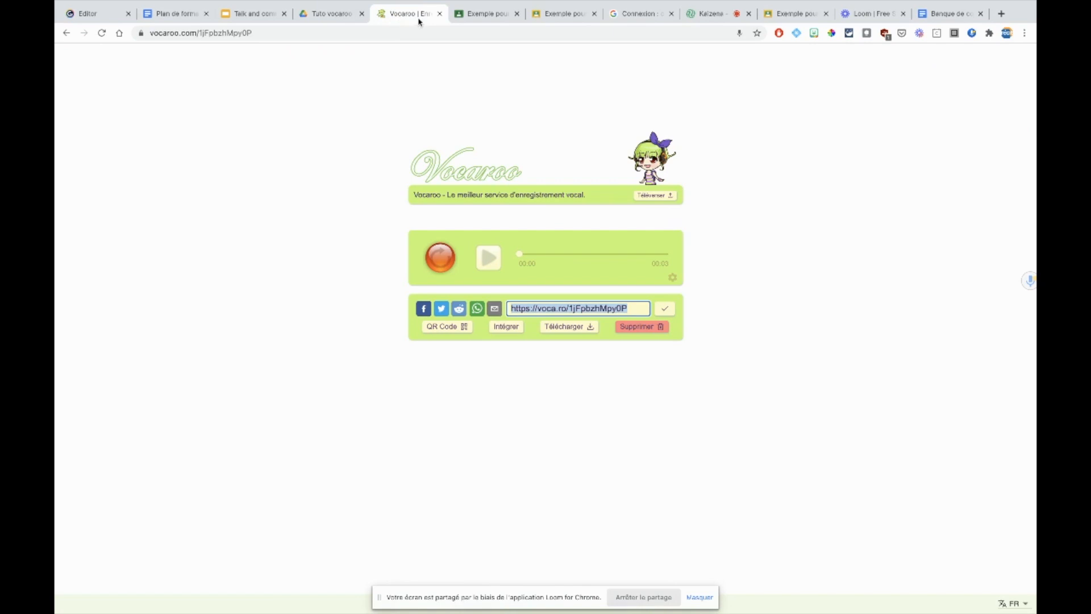
pyautogui.click(666, 311)
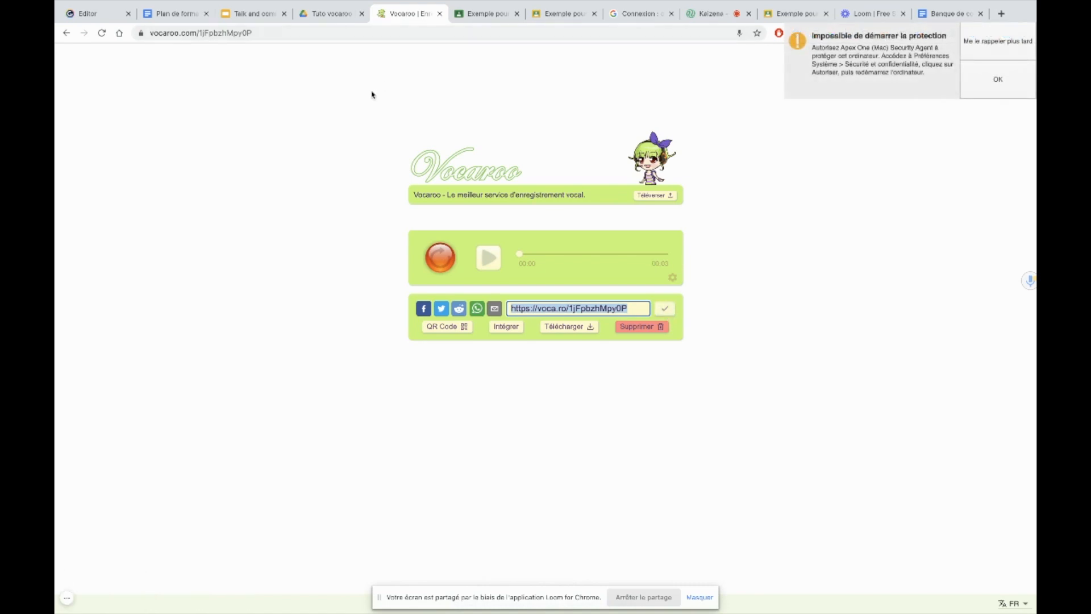
pyautogui.click(941, 14)
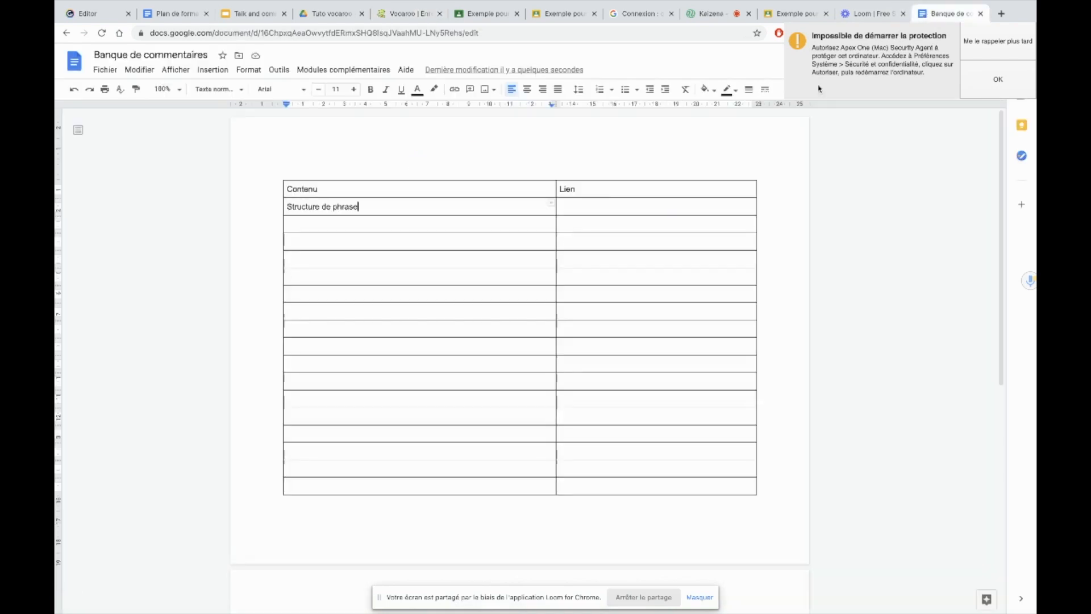
pyautogui.click(652, 207)
pyautogui.hotkey('ctrl', 'v')
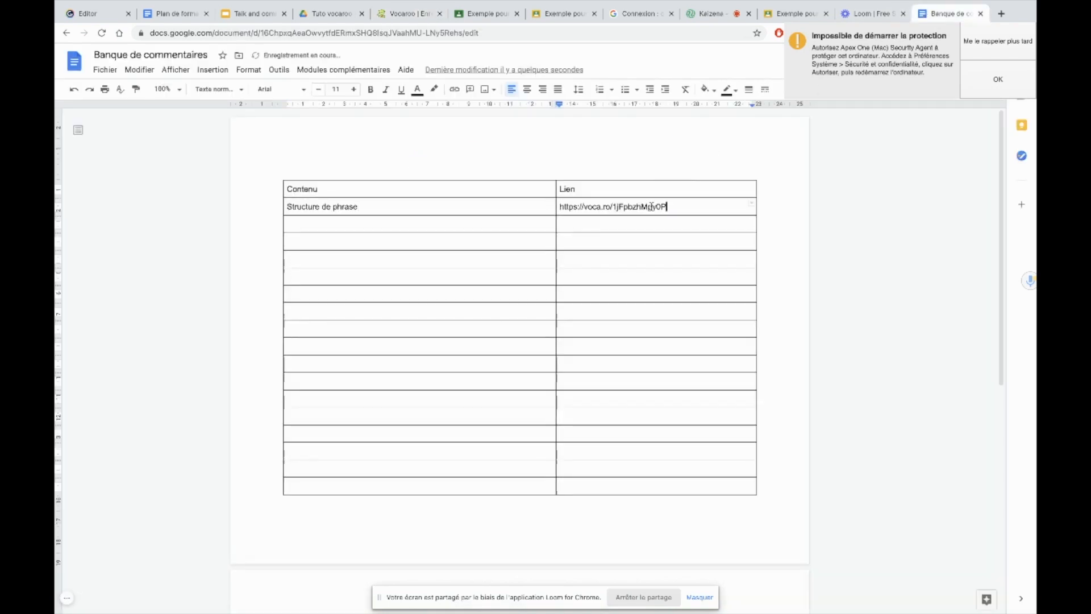
pyautogui.press('Return')
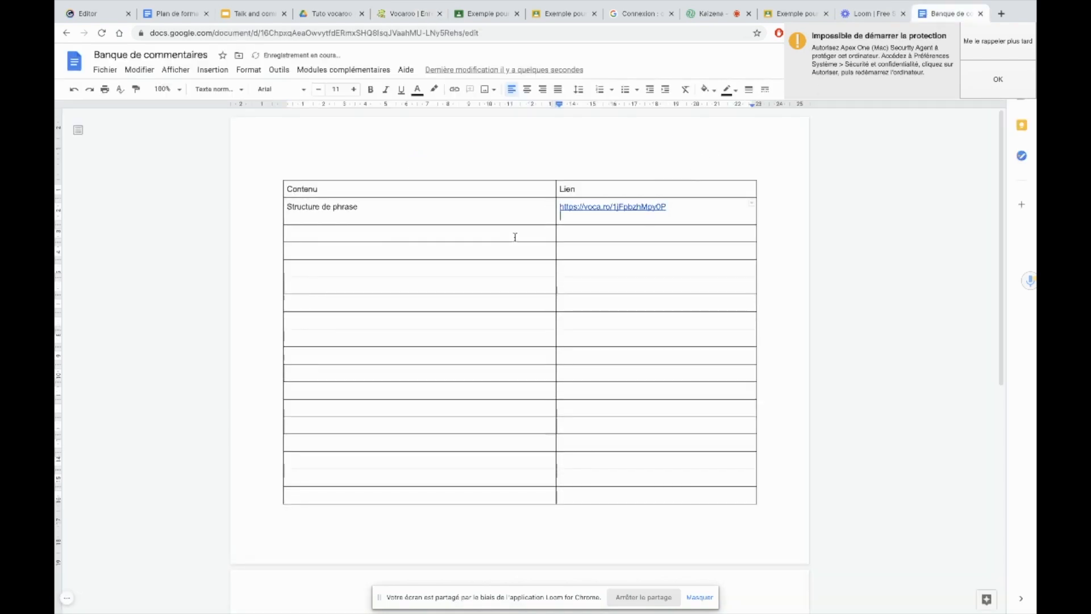
pyautogui.click(359, 210)
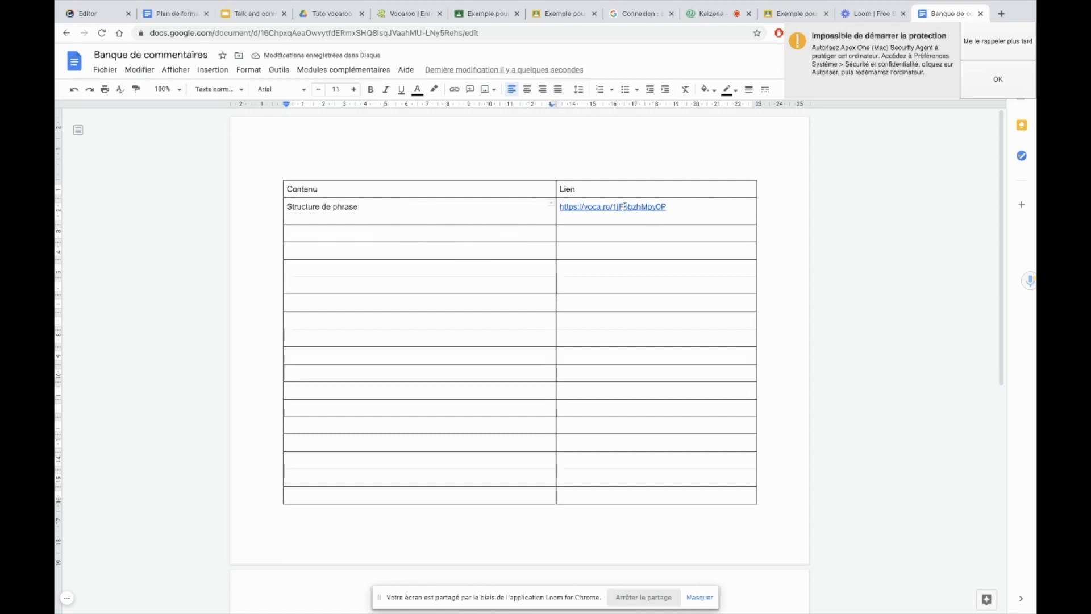
# Step: Make the table's header row with "Contenu" and "Lien" bold
pyautogui.click(521, 234)
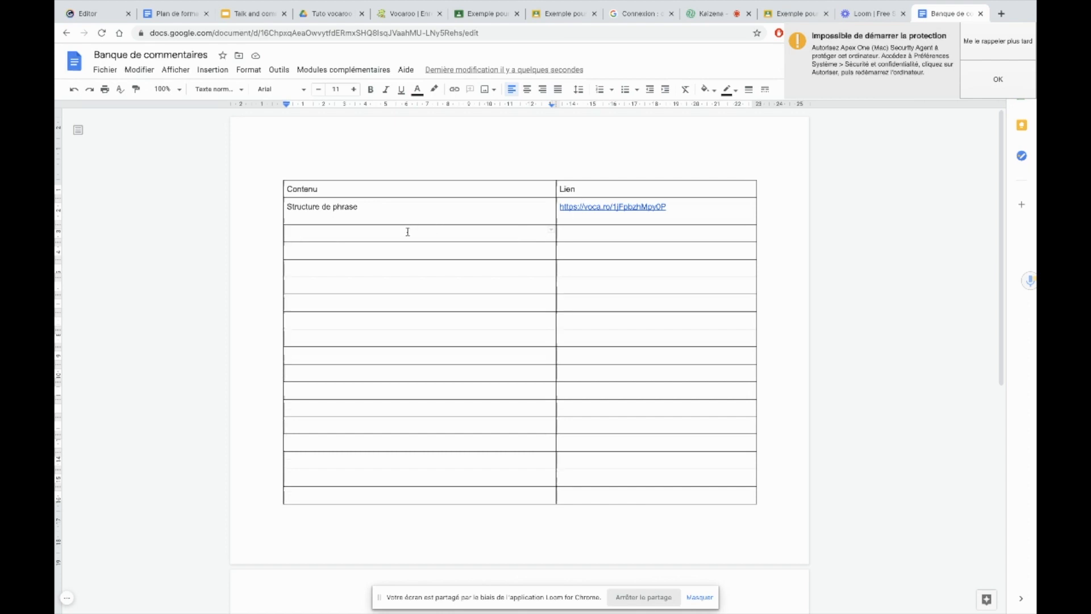
pyautogui.moveTo(595, 184); pyautogui.dragTo(485, 190)
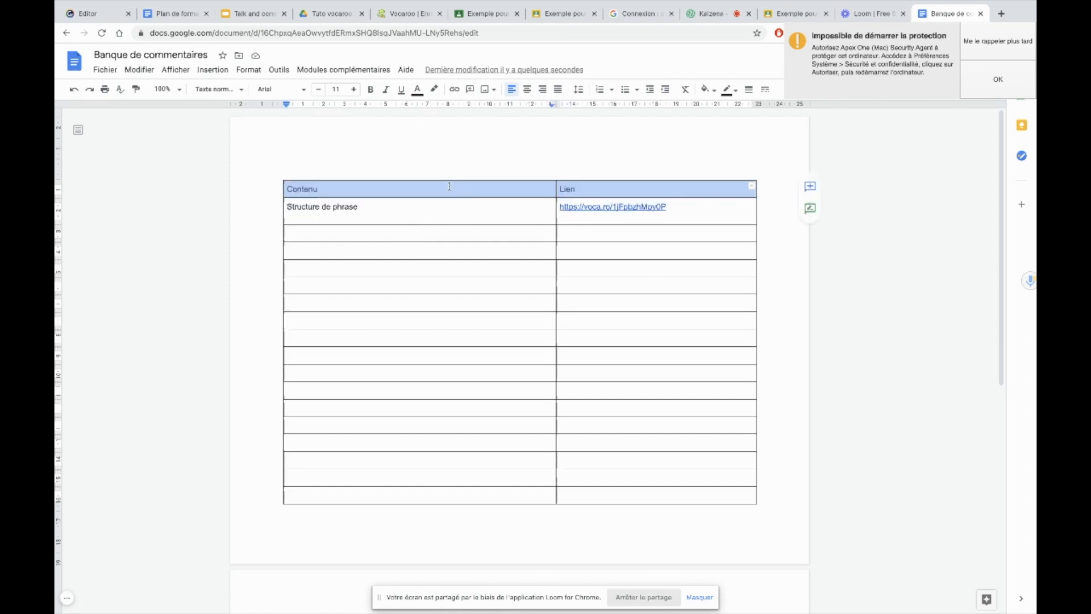
pyautogui.click(370, 90)
# Step: Copy the Vocaroo link from the "Structure de phrase" row to the clipboard and dismiss the security notification
pyautogui.click(650, 208)
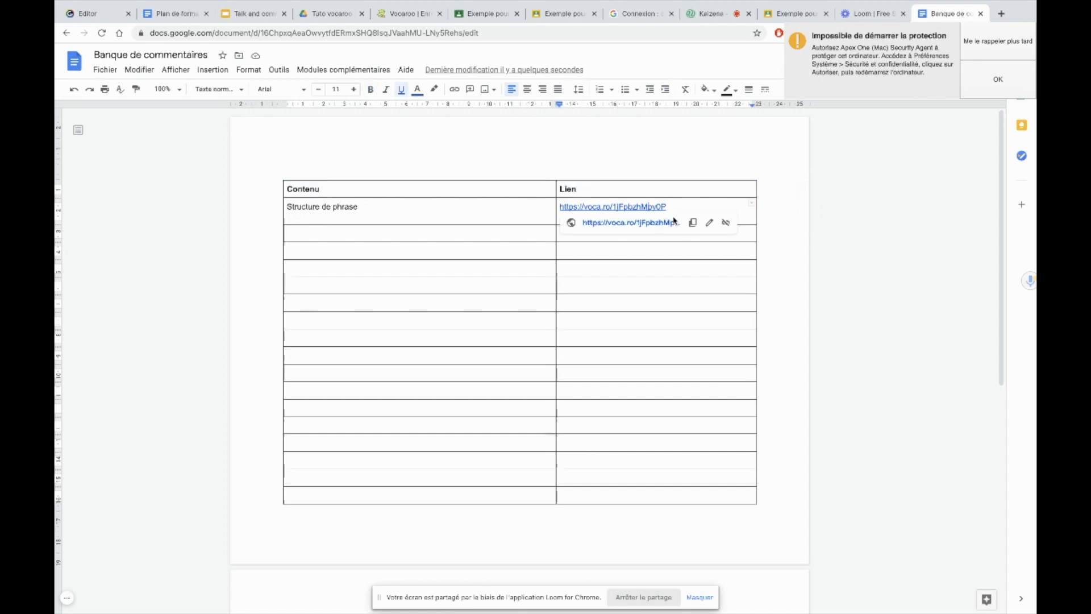
pyautogui.click(693, 223)
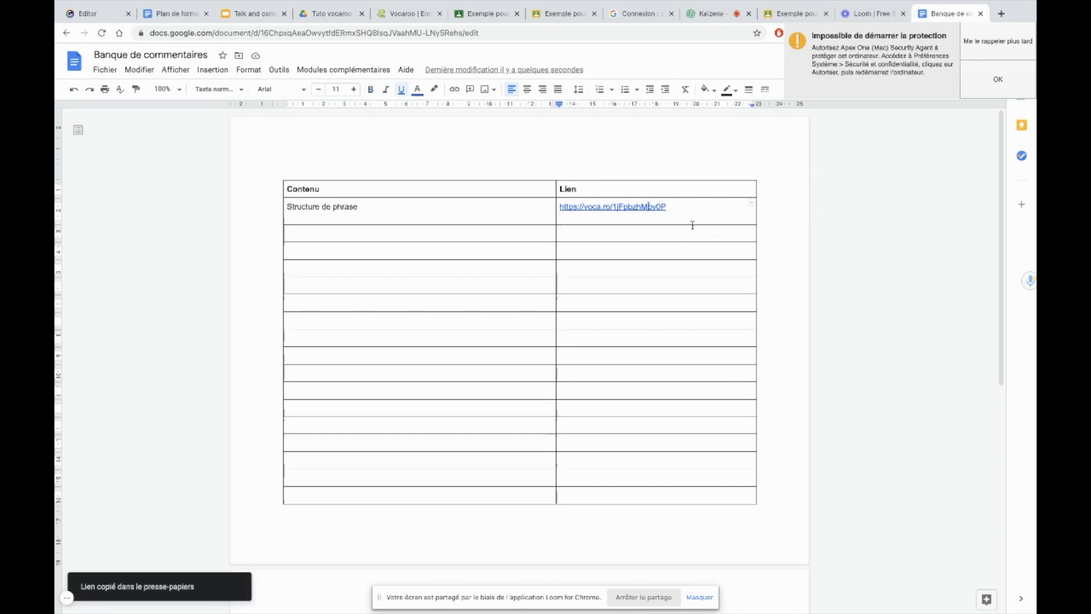
pyautogui.click(979, 88)
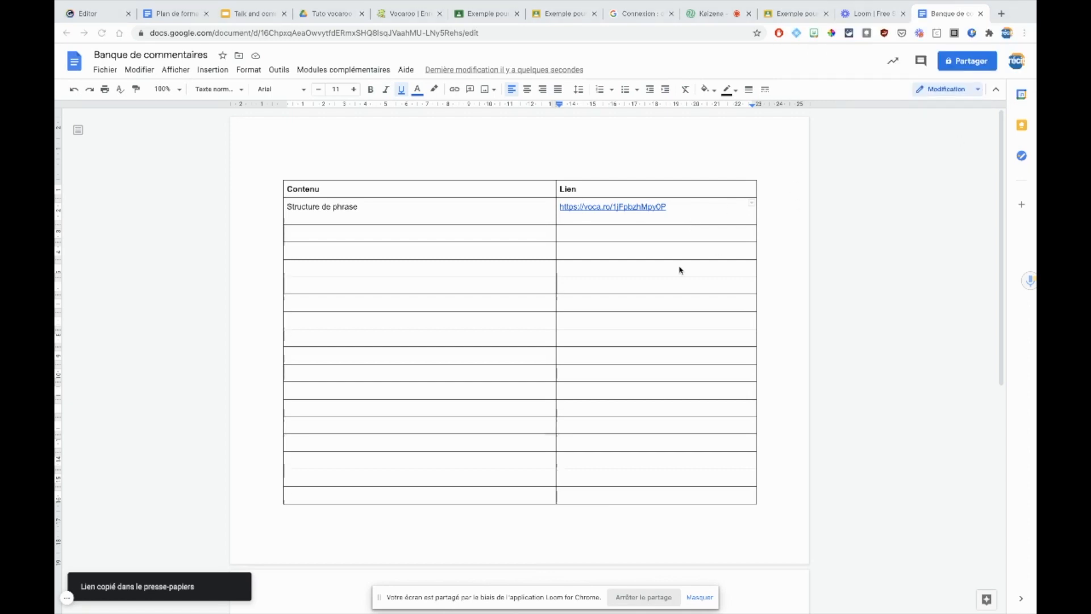